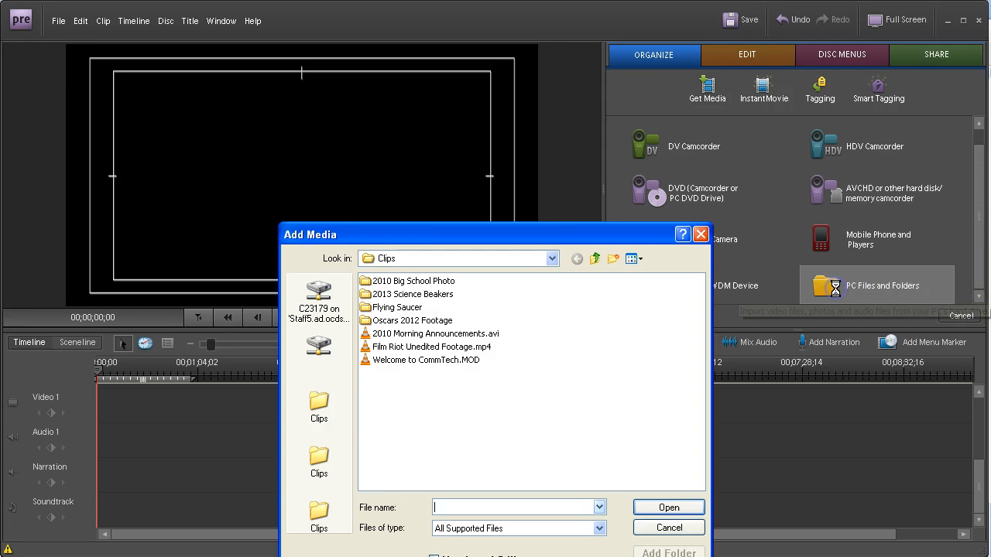
Import Film Riot Unedited Footage.mp4 from the Clips folder inside Assets - Video
click(391, 262)
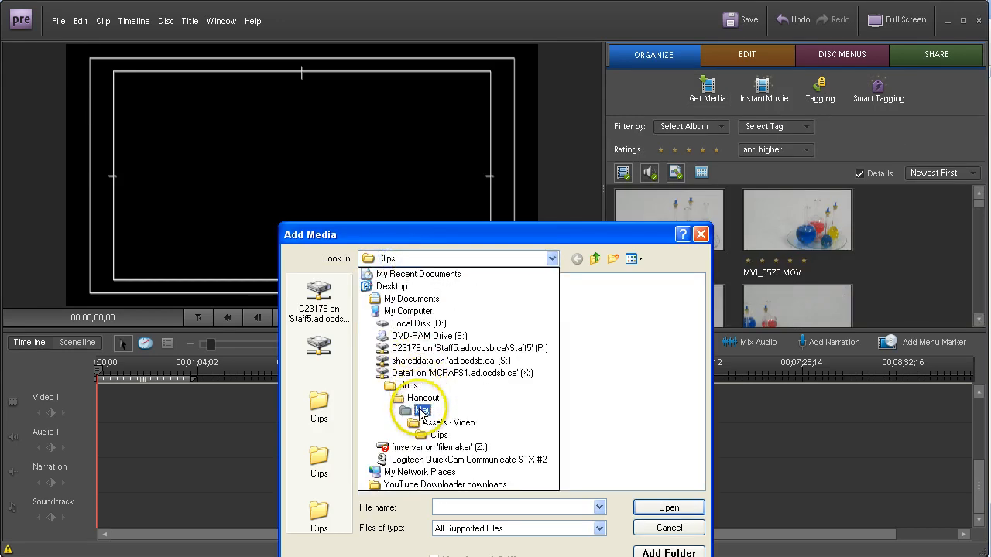
click(422, 410)
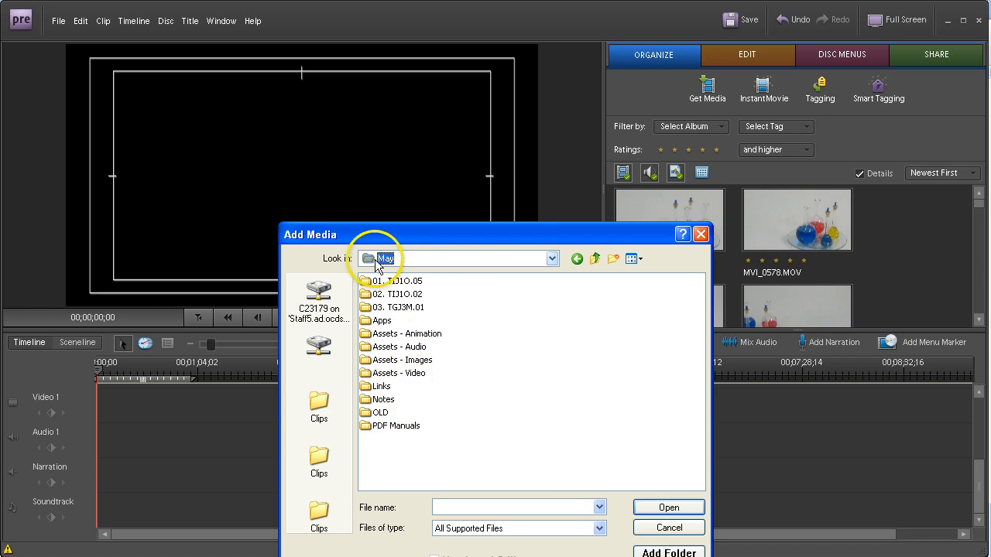
double_click(373, 375)
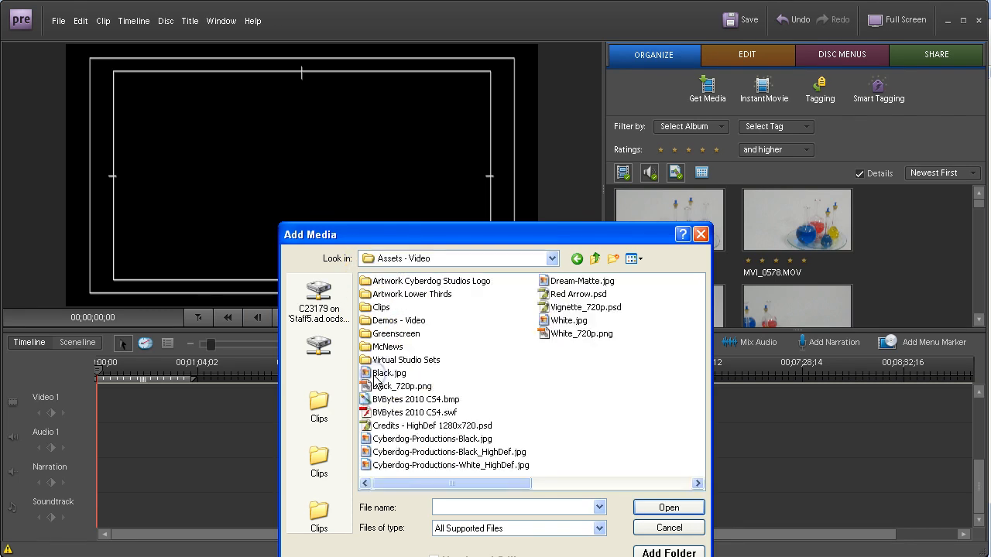
double_click(368, 308)
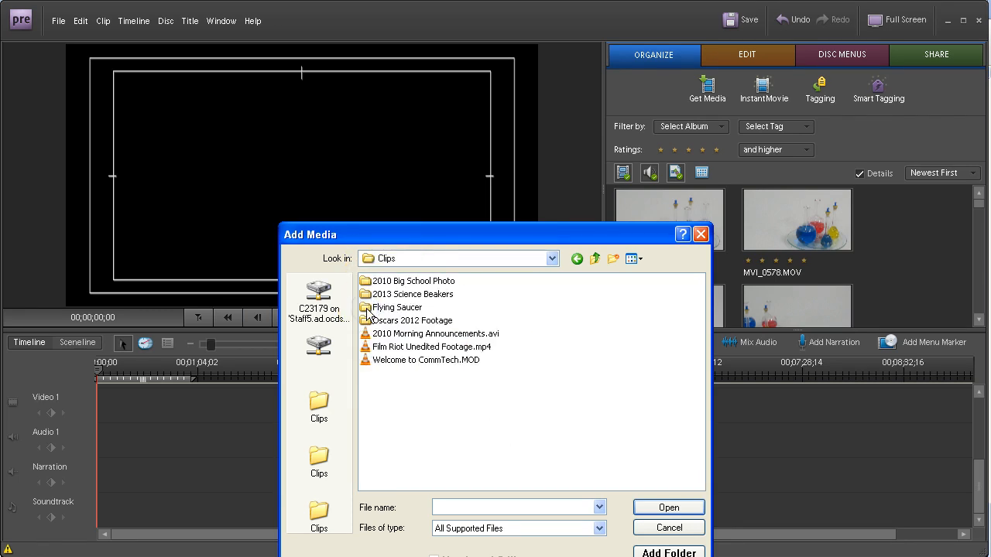
double_click(424, 348)
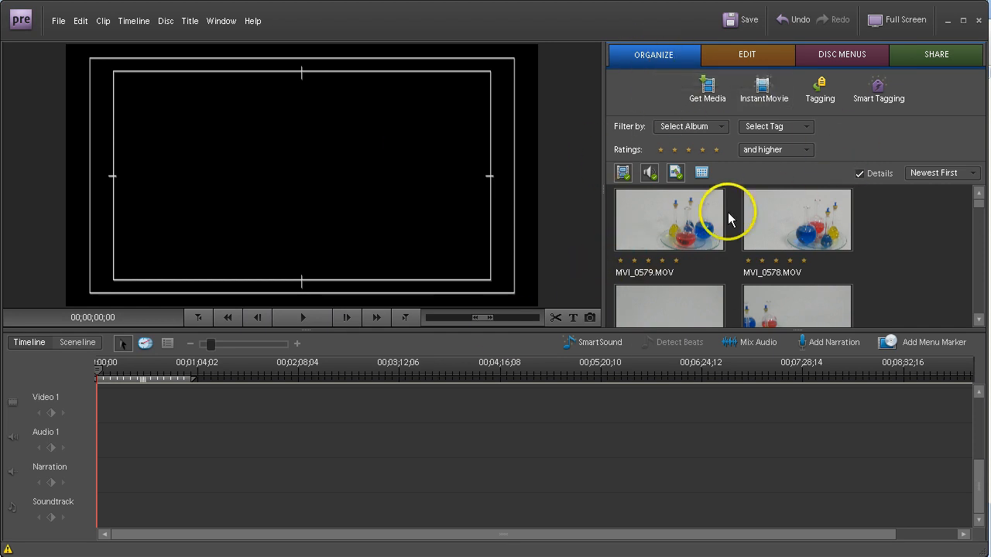
Switch to the Edit workspace and open the imported Film Riot footage in a preview window
click(978, 284)
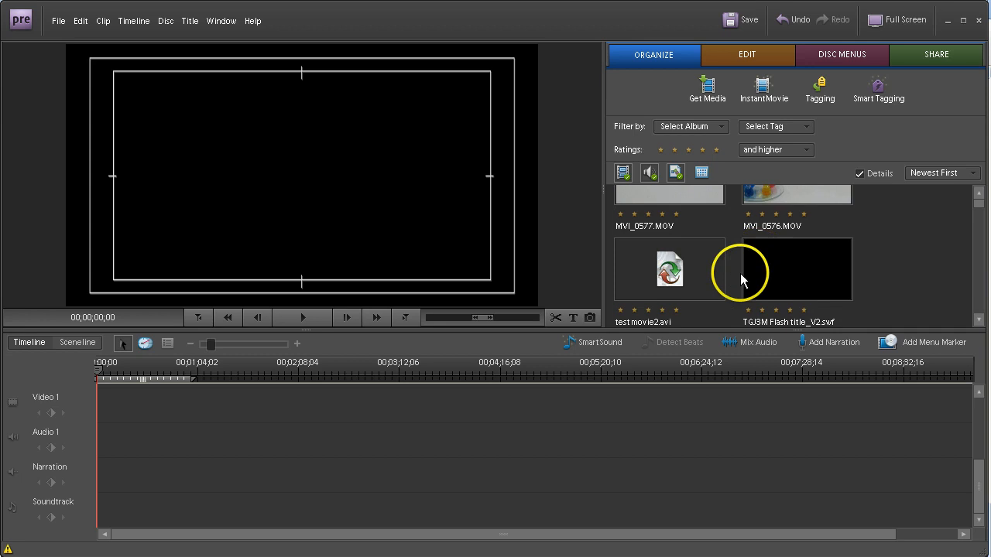
click(746, 57)
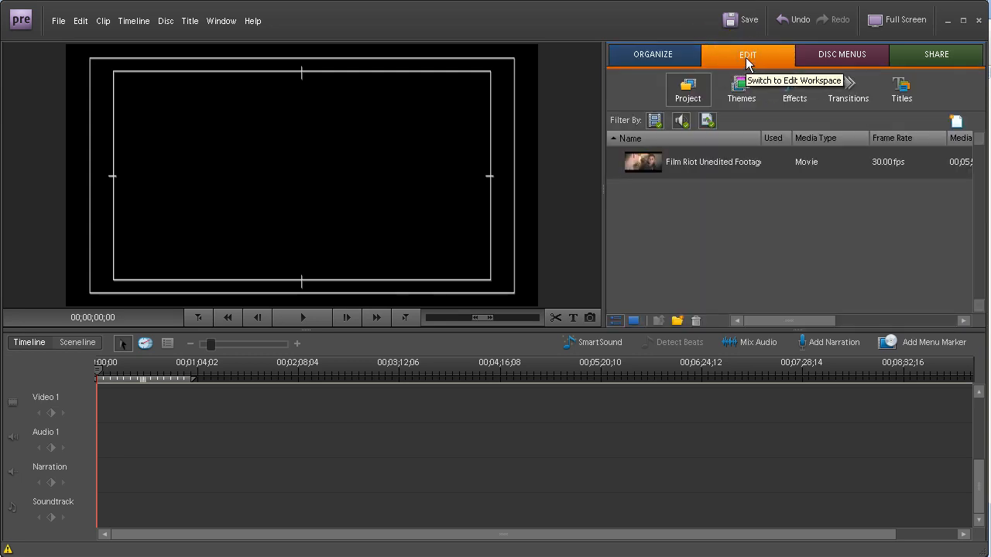
double_click(644, 163)
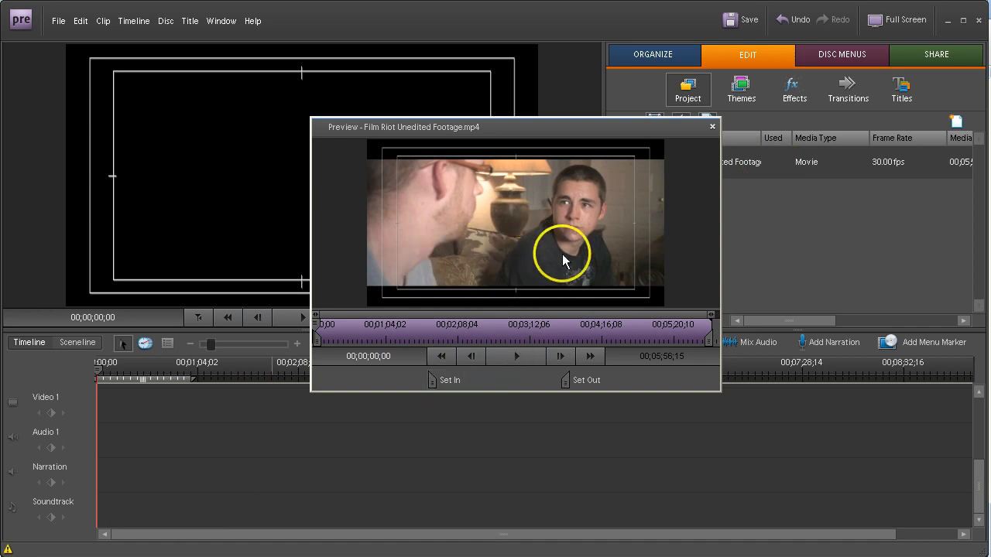
Move the preview playhead just past the change of camera angle, to about 00;02;57;17
drag(318, 328, 400, 327)
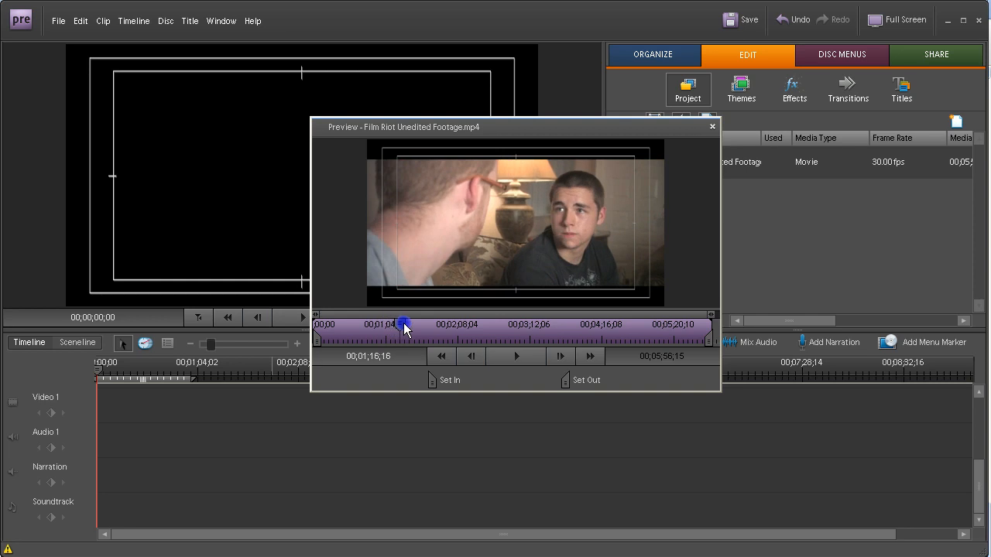
click(541, 249)
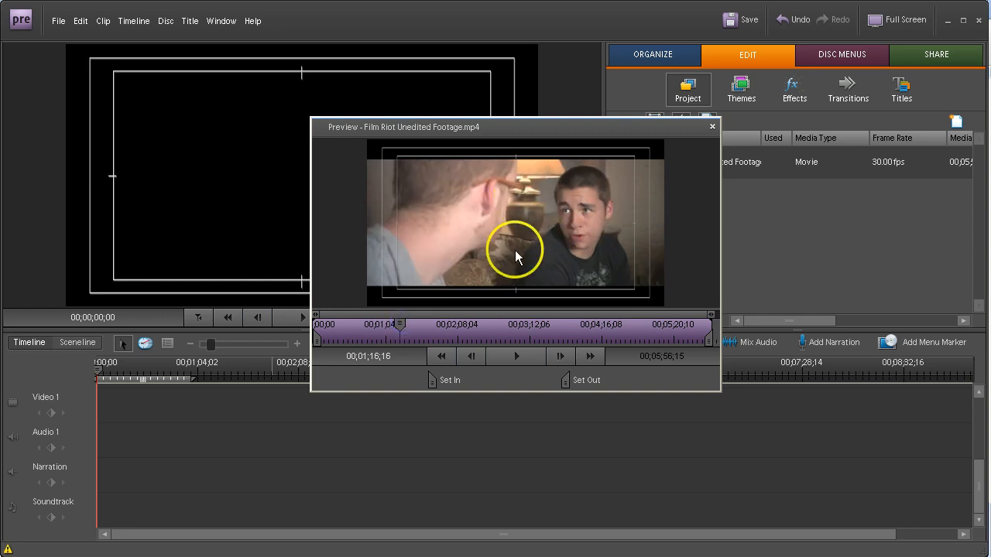
drag(402, 321, 512, 328)
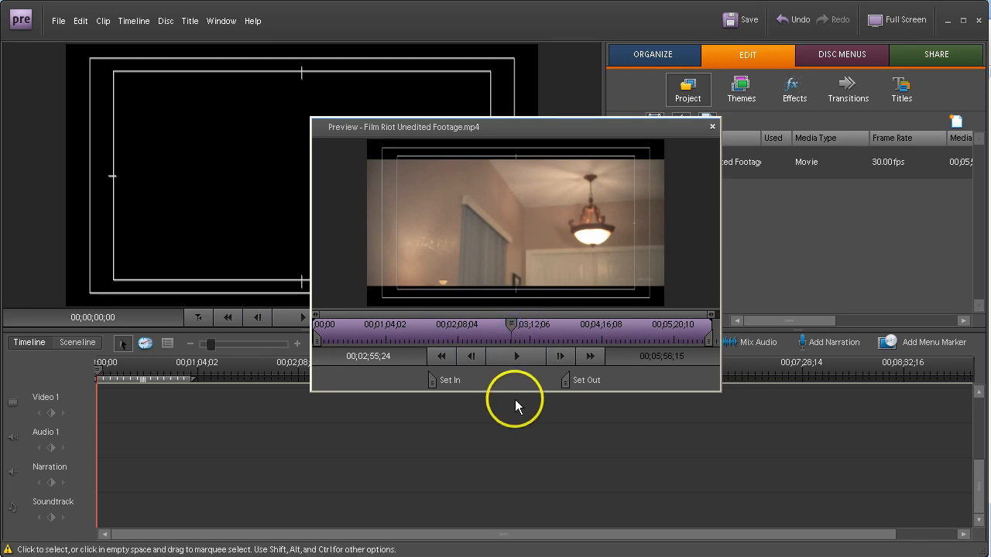
click(515, 356)
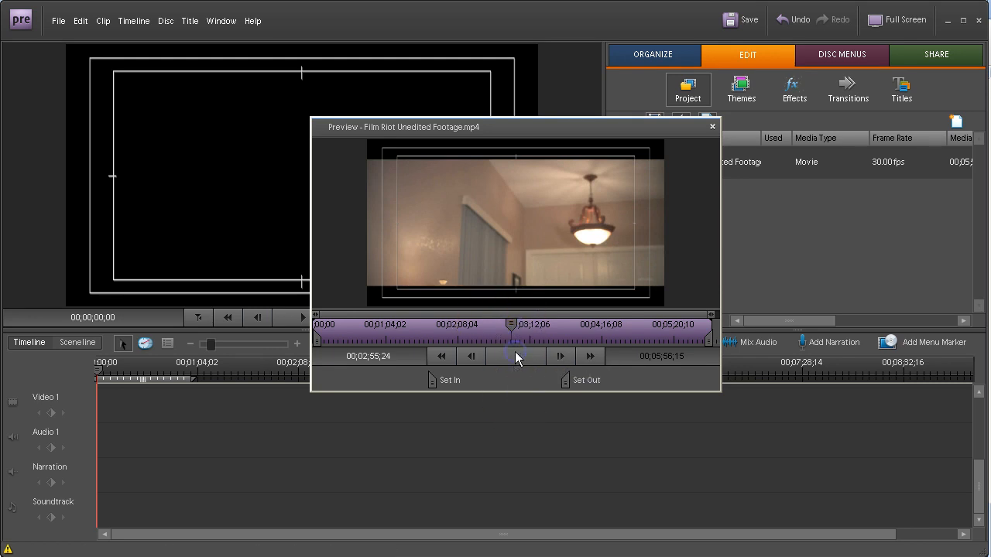
click(500, 359)
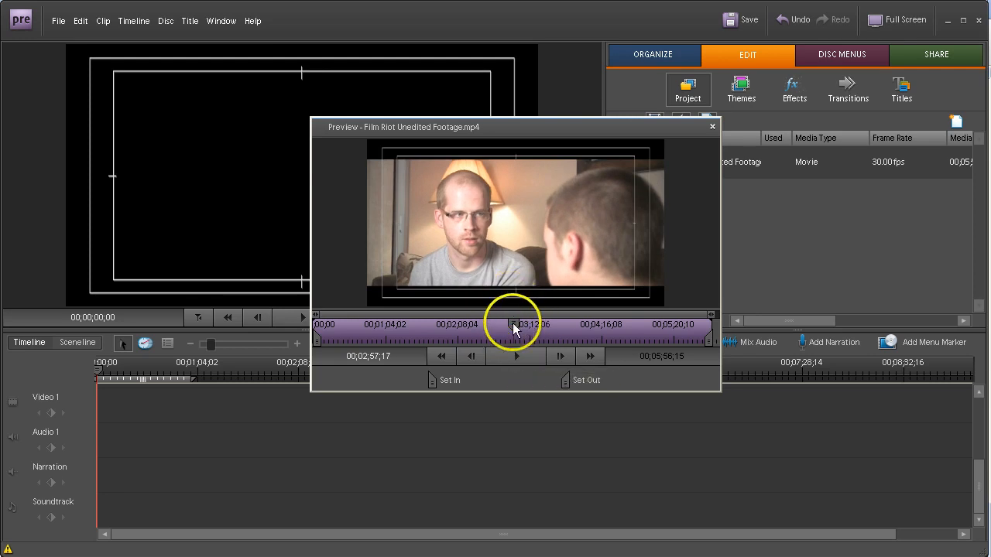
Step the preview playhead back frame by frame to 00;02;55;29, where the second camera angle begins
key(Left)
key(Left)
key(Left)
key(Left)
key(Left)
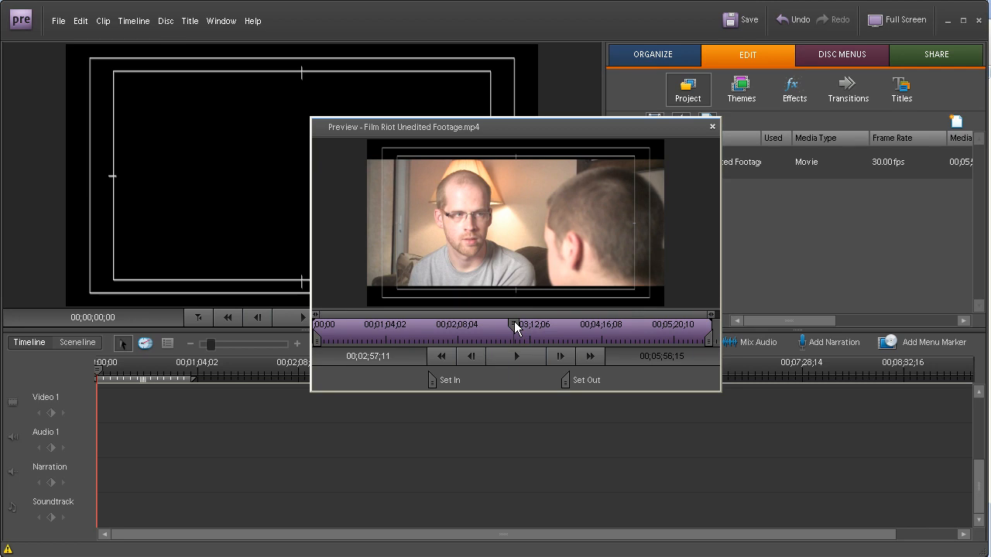
key(Left)
key(Left)
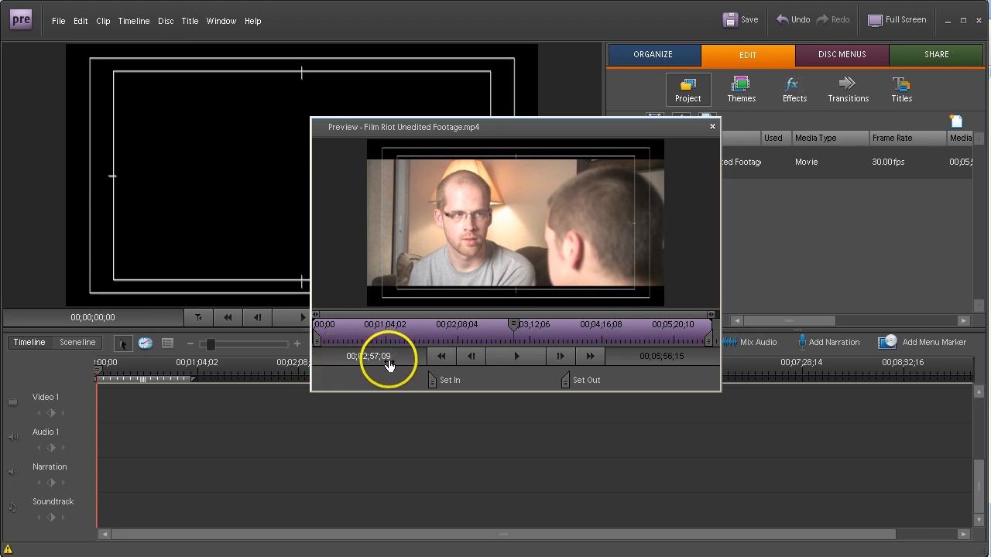
key(Left)
key(Left)
key(Left)
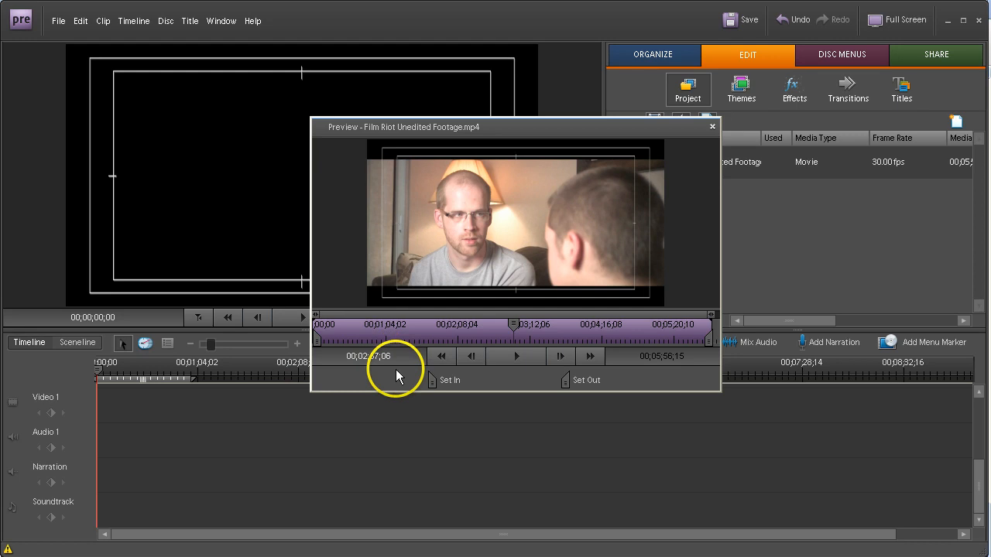
key(Left)
key(Left)
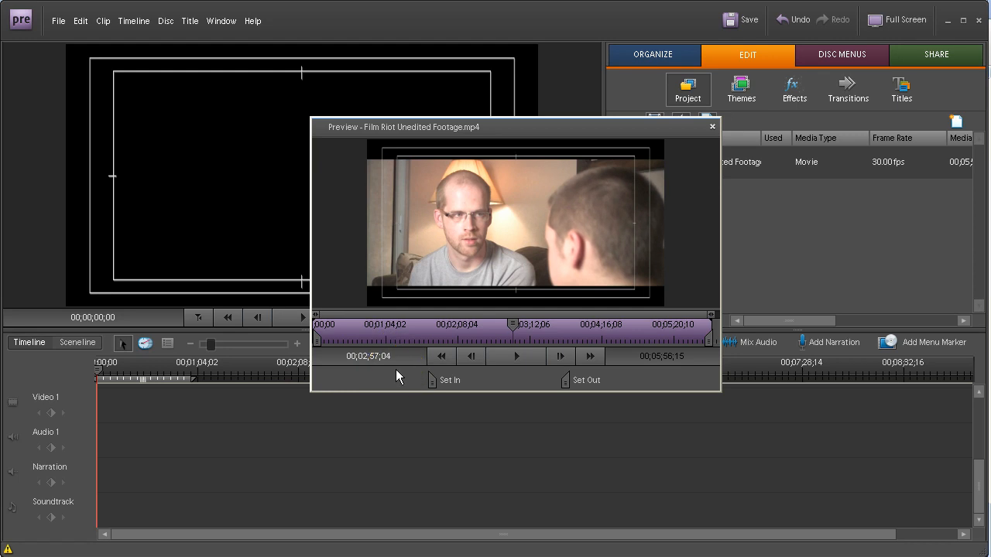
key(Left)
key(Left)
key(Left)
key(Left)
key(Left)
key(Left)
key(Left)
key(Left)
key(Left)
key(Left)
key(Left)
key(Left)
key(Left)
key(Left)
key(Left)
key(Left)
key(Left)
key(Left)
key(Left)
key(Left)
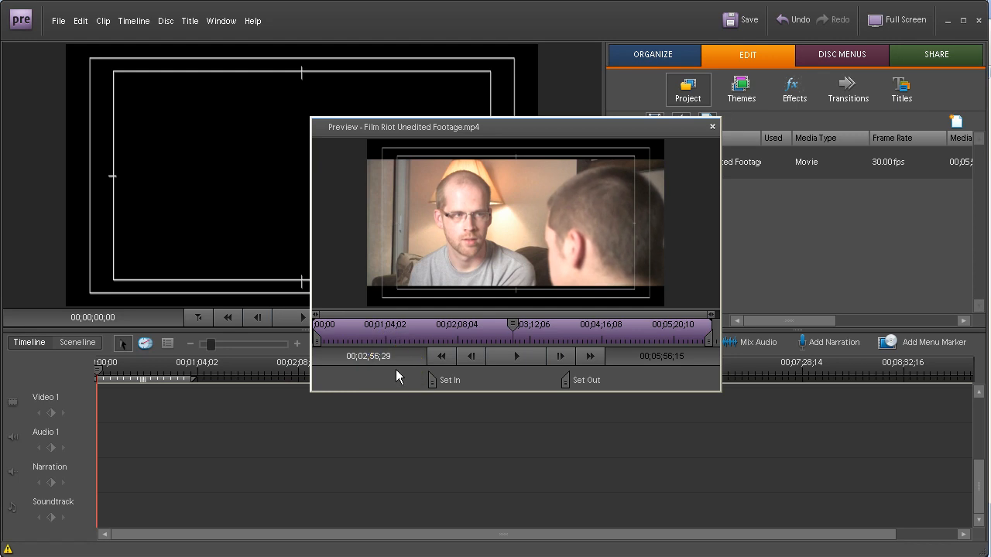
key(Left)
key(Left)
key(Left)
key(Left)
key(Left)
key(Left)
key(Left)
key(Left)
key(Left)
key(Left)
key(Left)
key(Left)
key(Left)
key(Left)
key(Left)
key(Left)
key(Left)
key(Left)
key(Left)
key(Left)
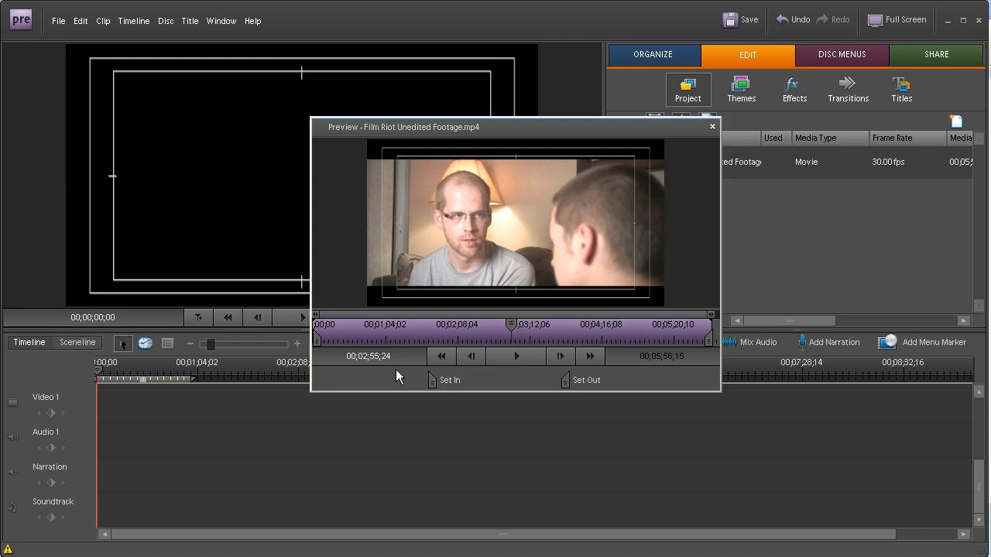
key(Right)
key(Right)
key(Right)
key(Right)
key(Right)
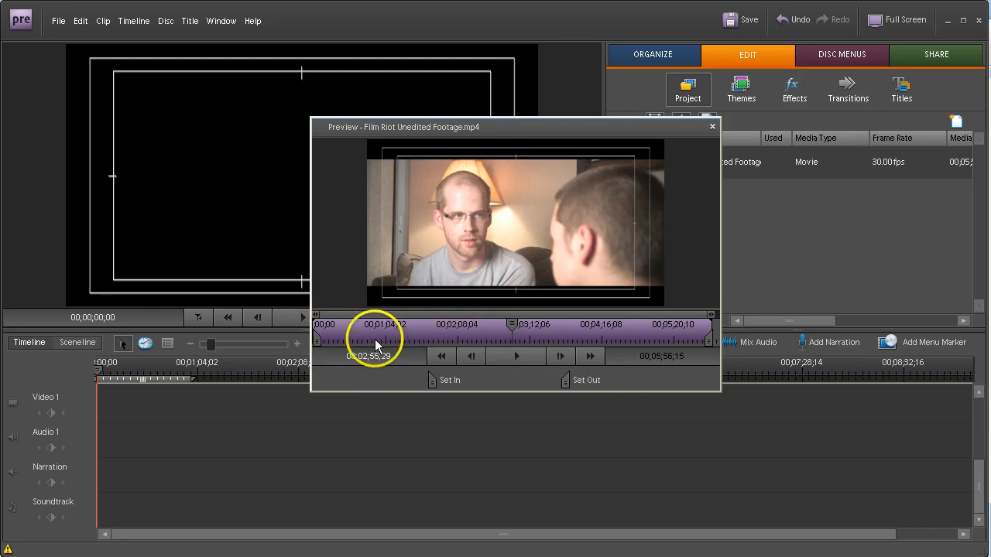
Set the out point at the playhead and make a subclip named "01." plus the first name of the actor in the dark T-shirt
click(572, 382)
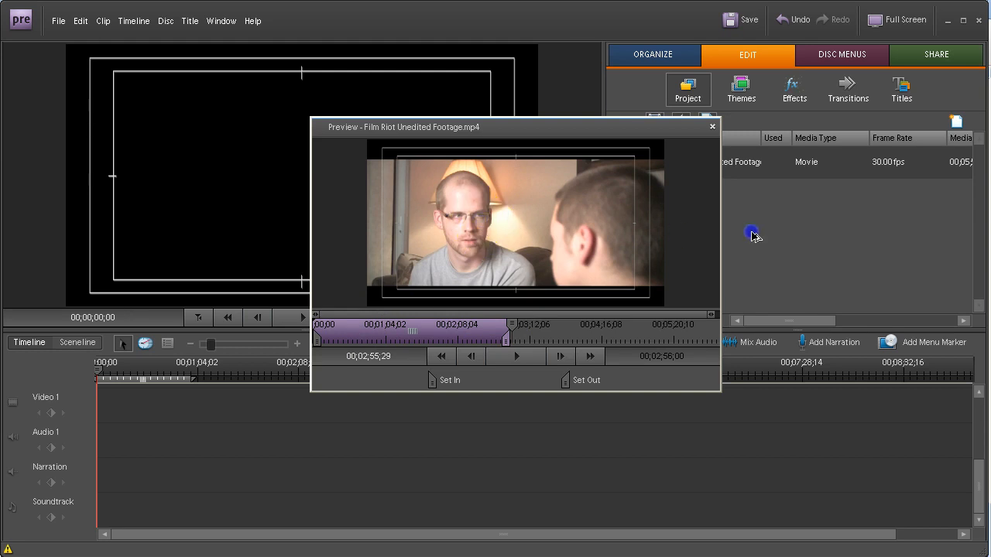
drag(752, 233, 751, 233)
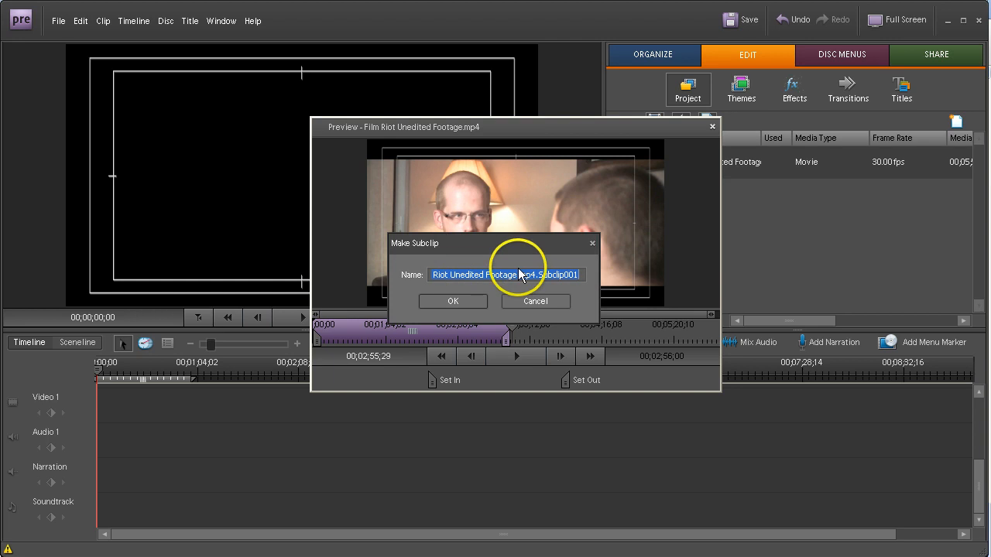
text(01.)
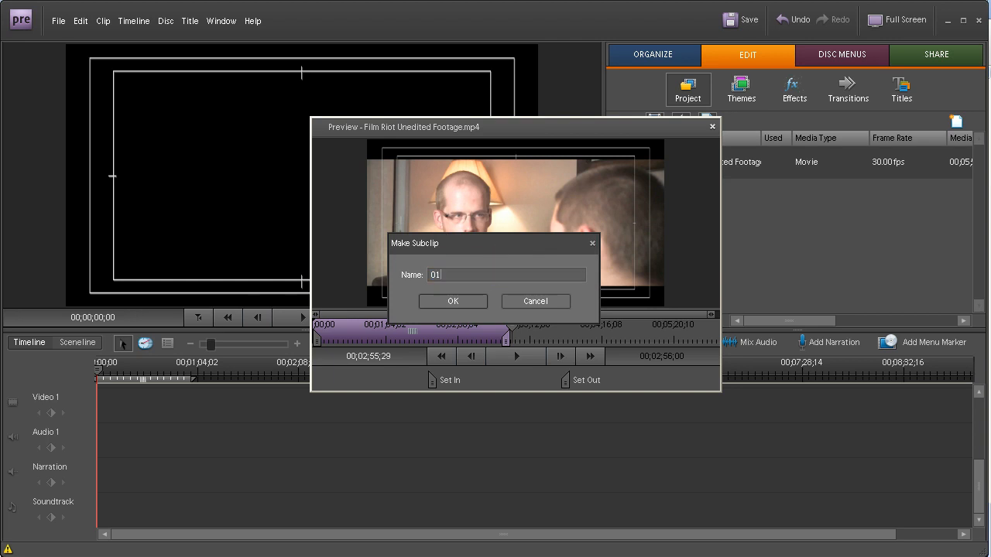
text( Josh)
click(445, 301)
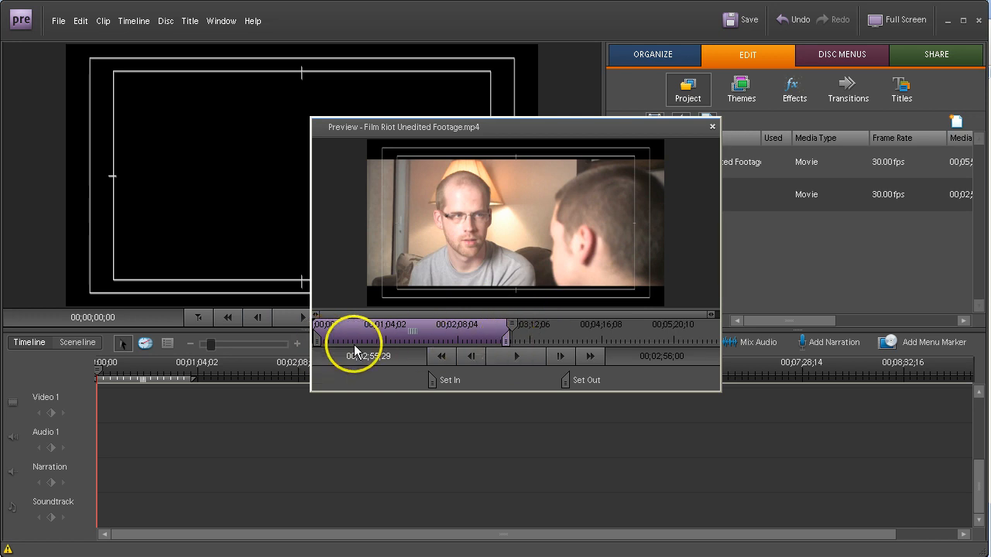
Extend the out point to the end of the footage and set the in point at the 00;02;55;29 playhead position
drag(506, 340, 721, 347)
click(532, 356)
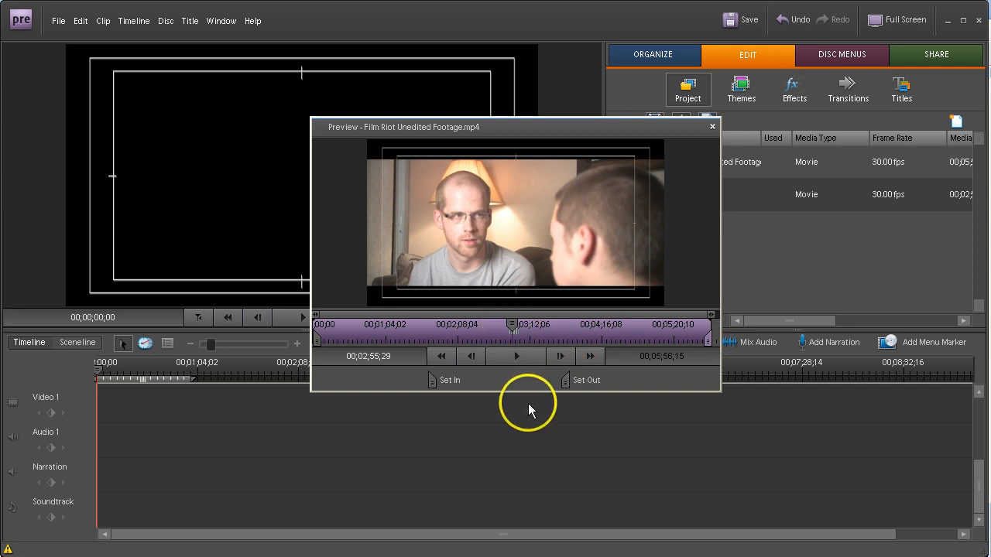
click(450, 381)
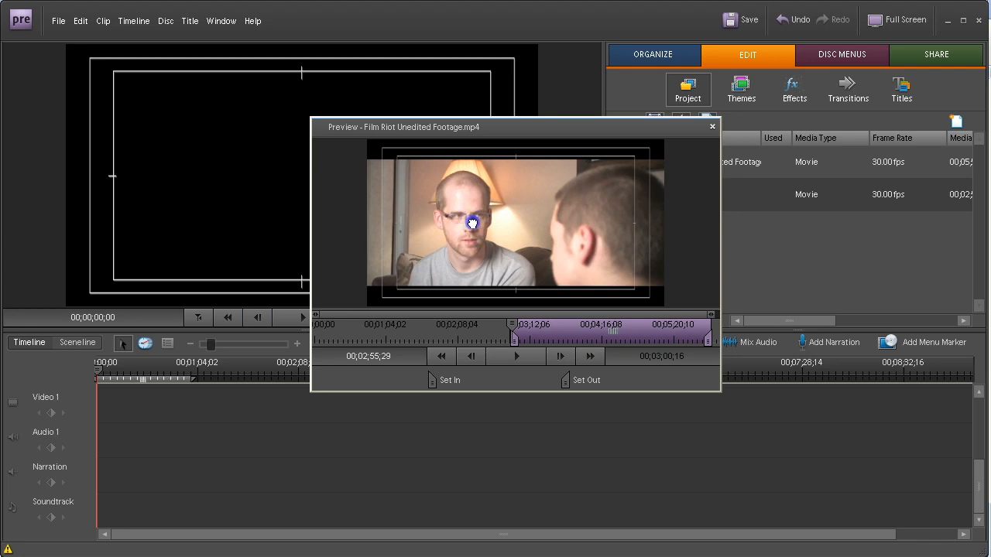
Make a subclip of the marked second part named "01." plus the first name of the actor with glasses, and close the preview
drag(773, 246, 772, 247)
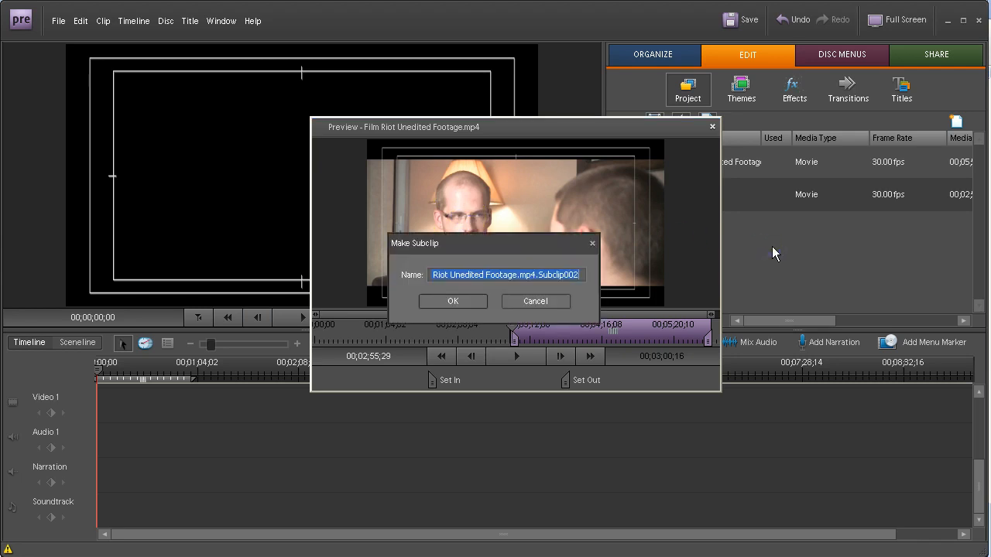
text(01.)
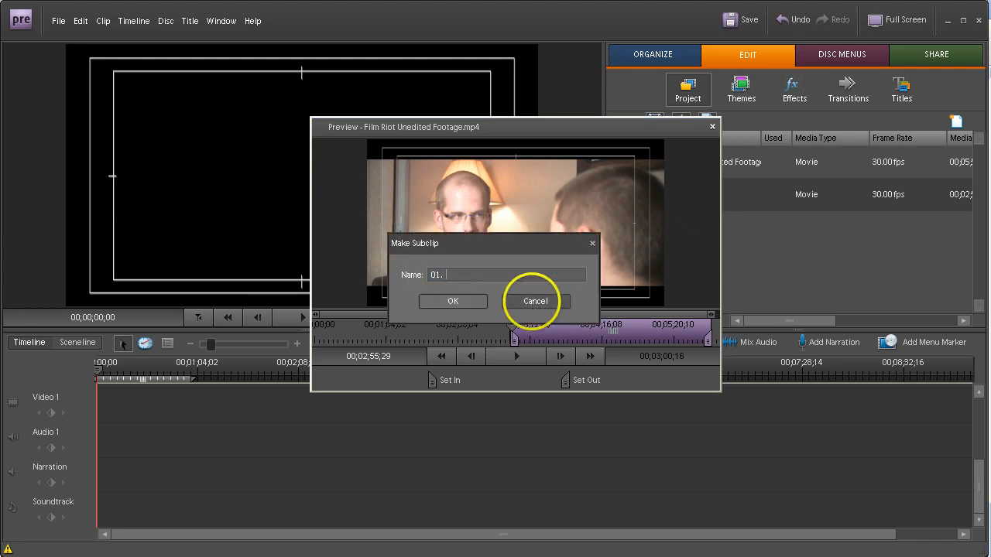
text( Tim)
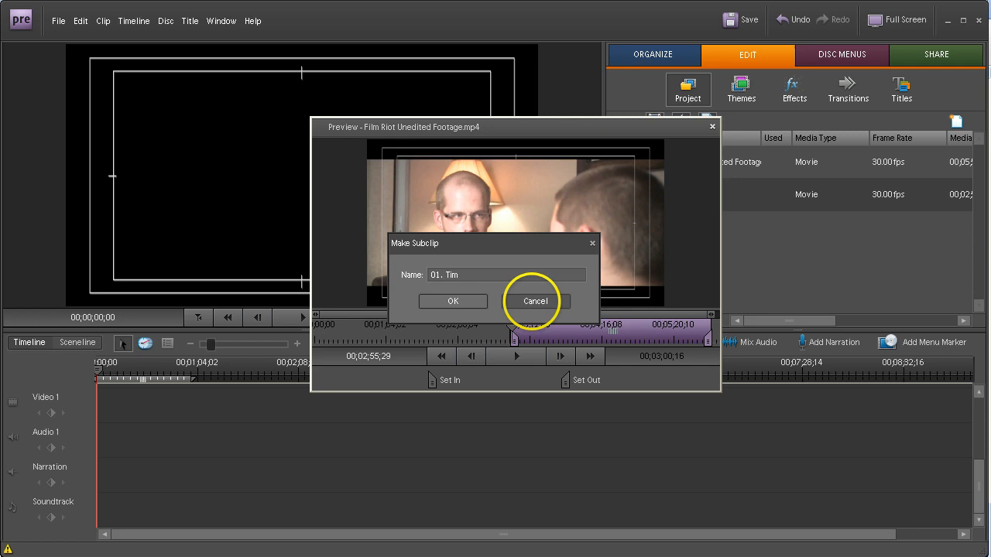
click(453, 301)
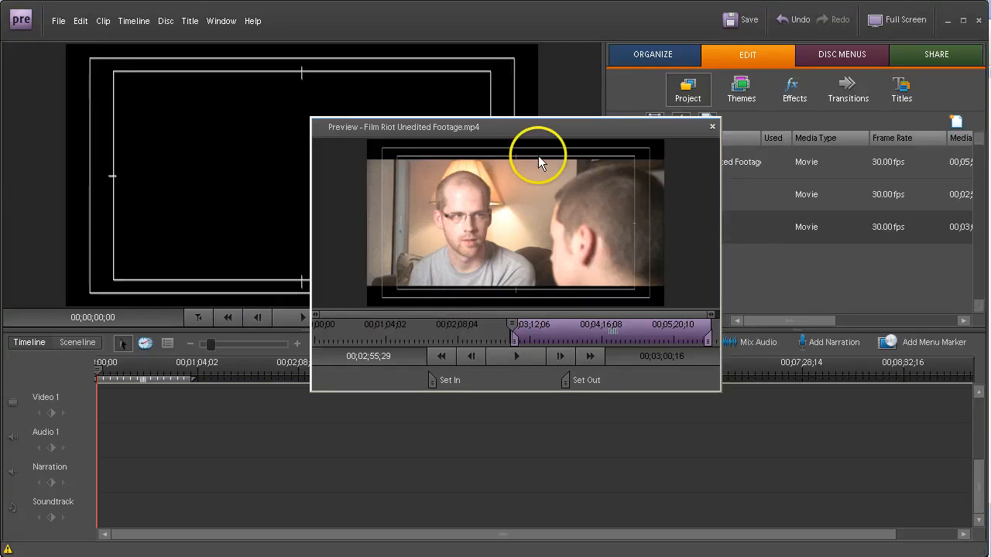
click(713, 128)
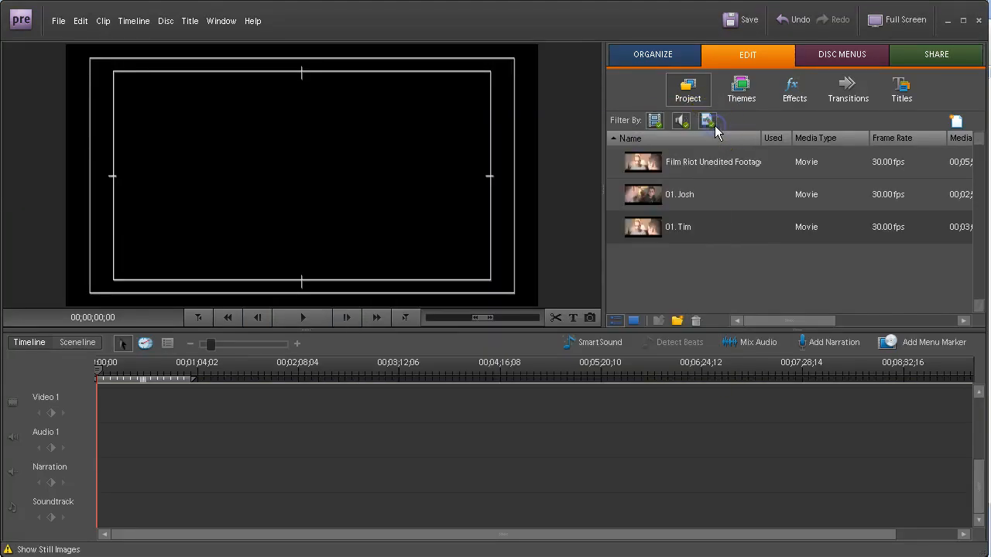
click(676, 194)
click(677, 230)
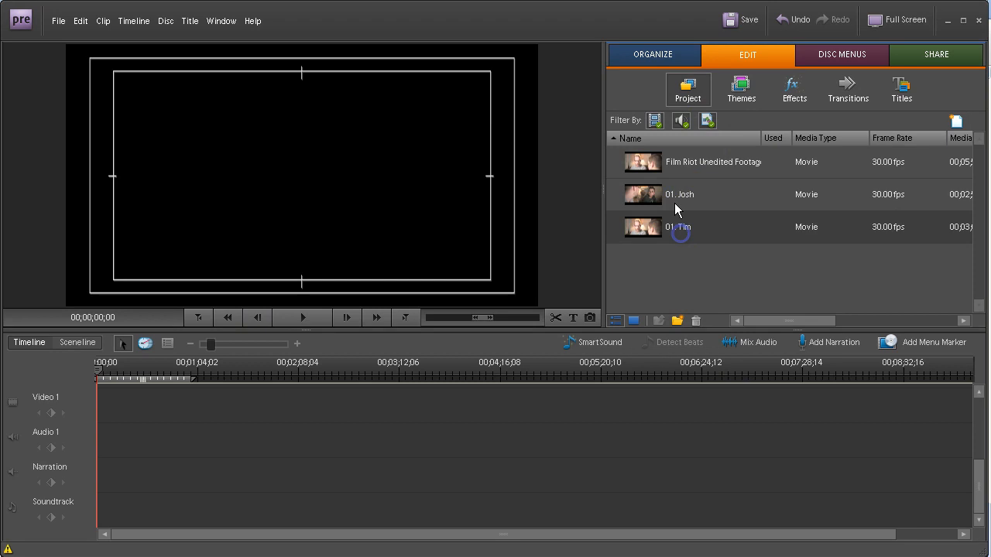
click(676, 199)
click(676, 229)
click(648, 191)
click(654, 229)
click(655, 200)
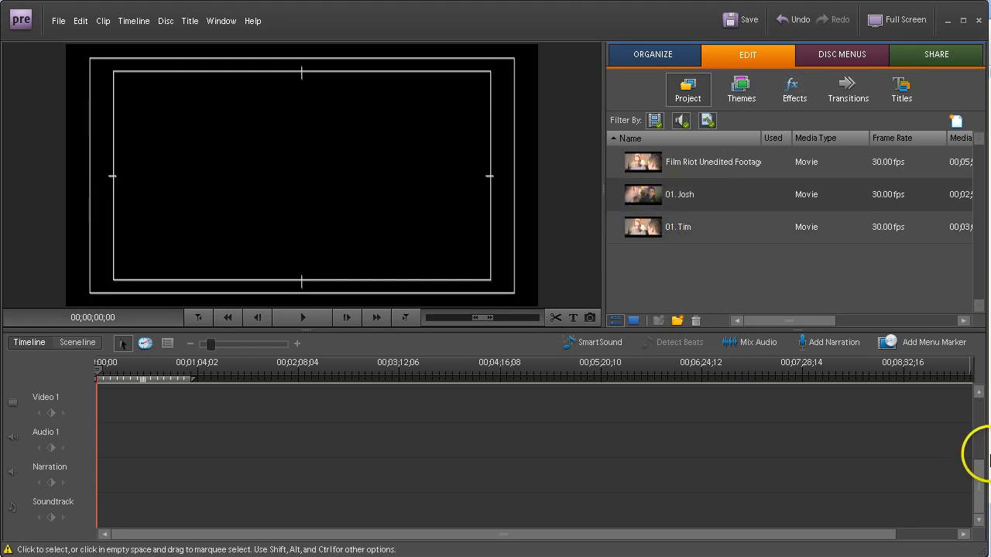
Place the first subclip, with the dark T-shirt actor's angle, on Video 2 and Audio 2 at the start of the timeline
drag(980, 467, 981, 447)
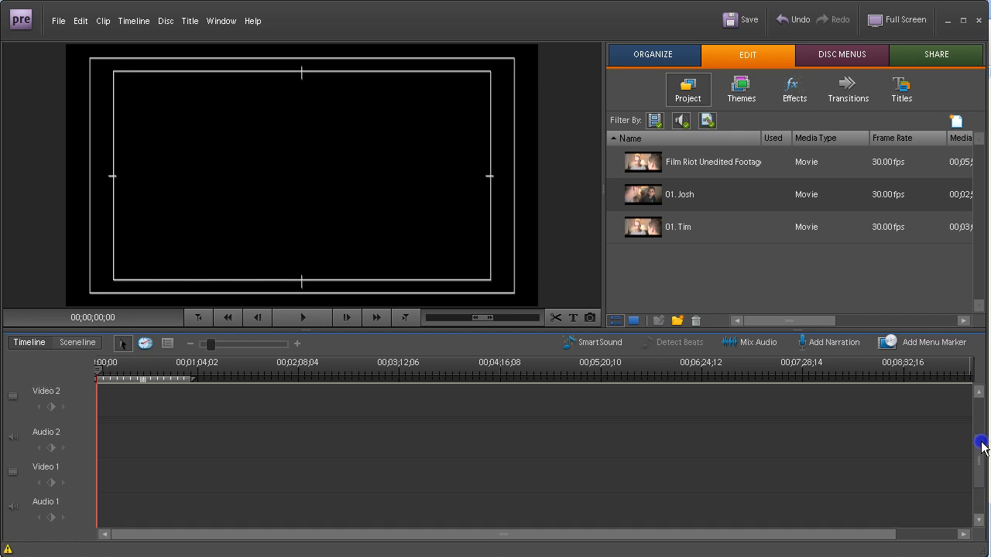
drag(646, 194, 101, 388)
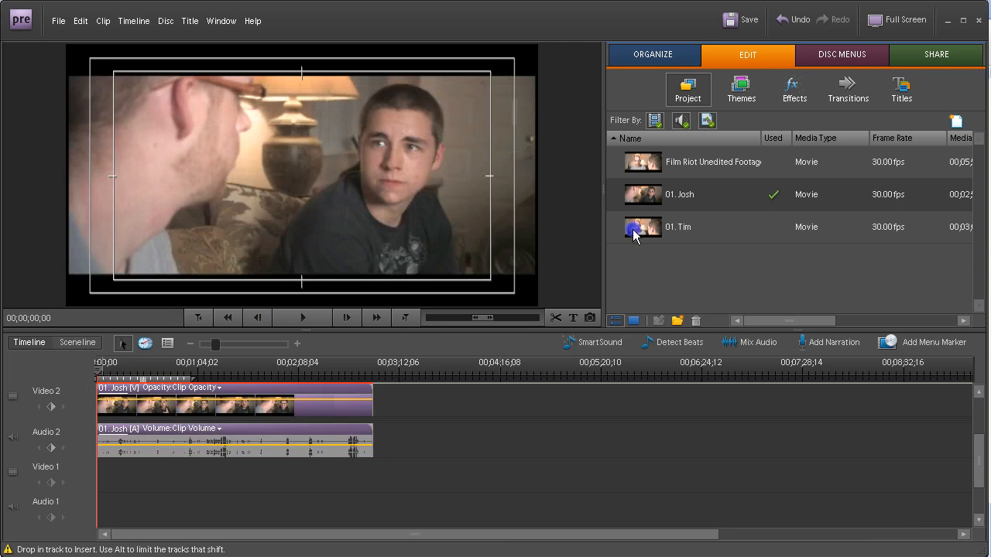
Place the glasses actor's subclip on Video 1 and Audio 1 right where the Video 2 clip ends, and play from the timeline's start
drag(633, 232, 378, 481)
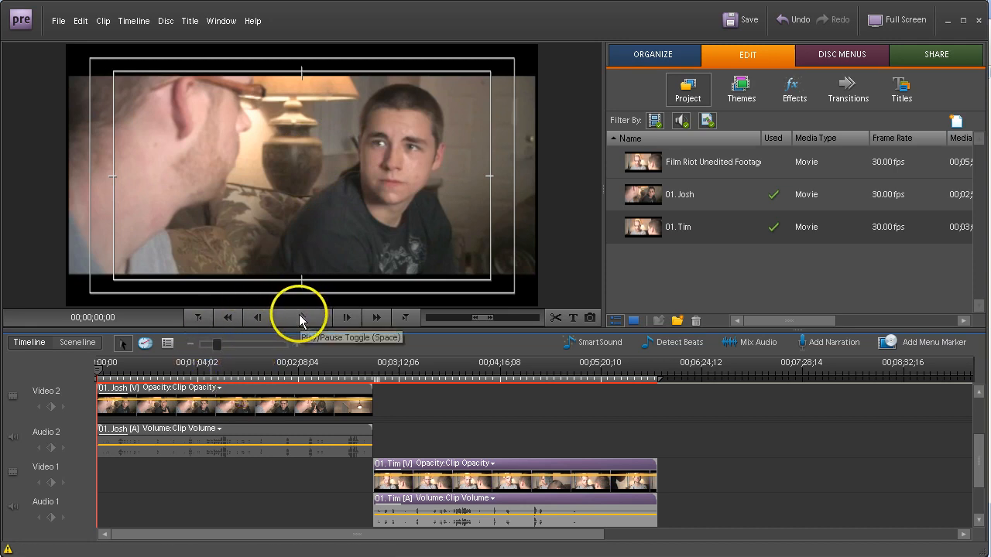
drag(216, 343, 233, 345)
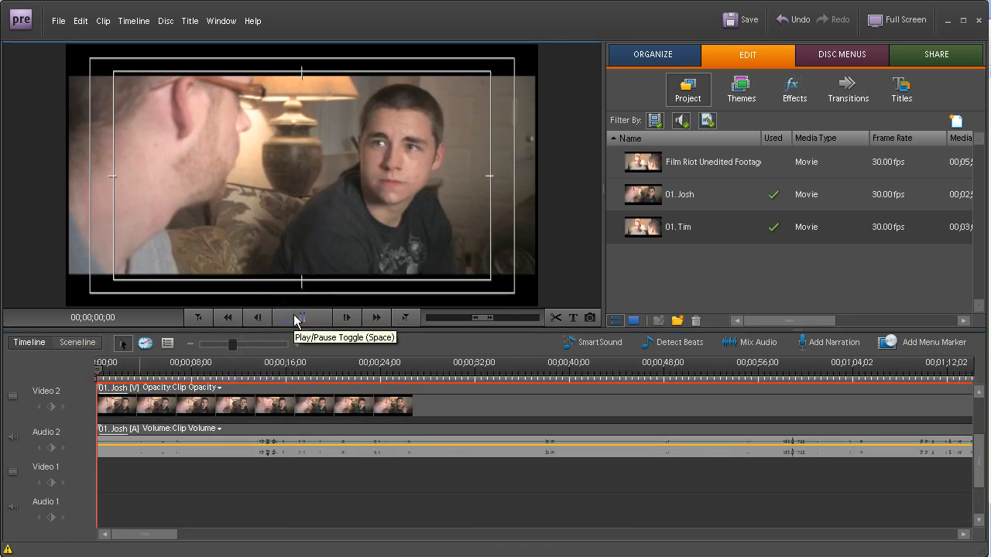
click(295, 319)
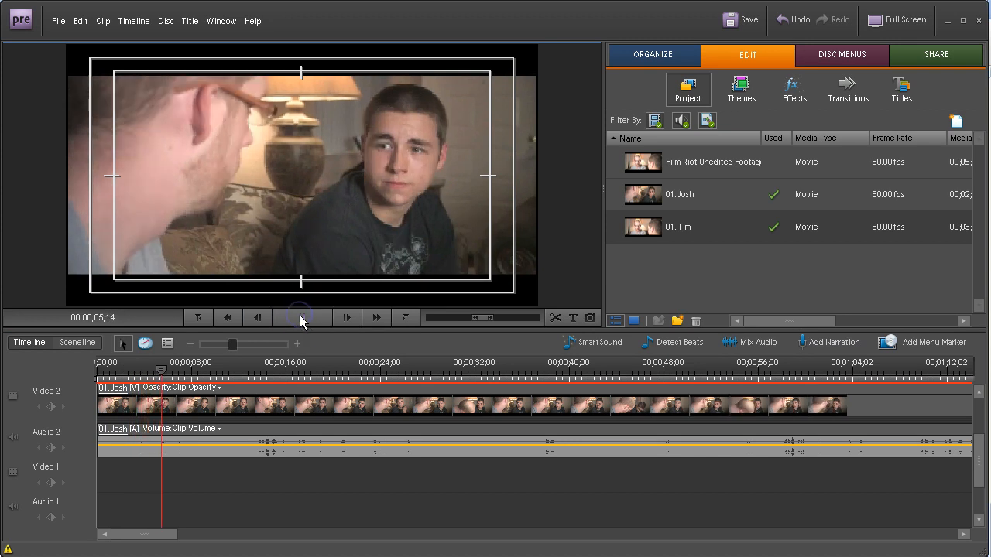
Consult the script in the browser, highlighting the dialogue from "Let's not make this awkward" through "Well then", and return to the video editor
key(alt+Tab)
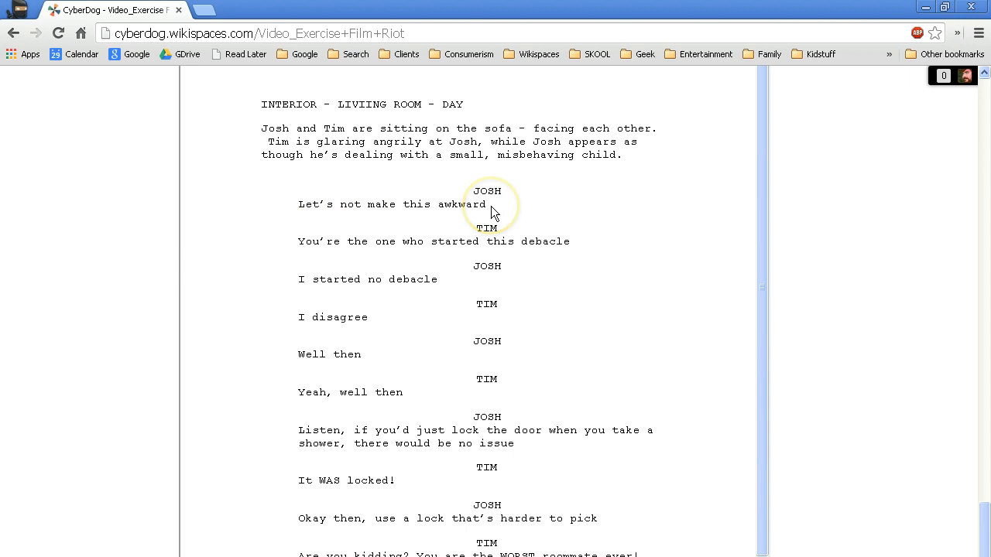
drag(299, 205, 516, 343)
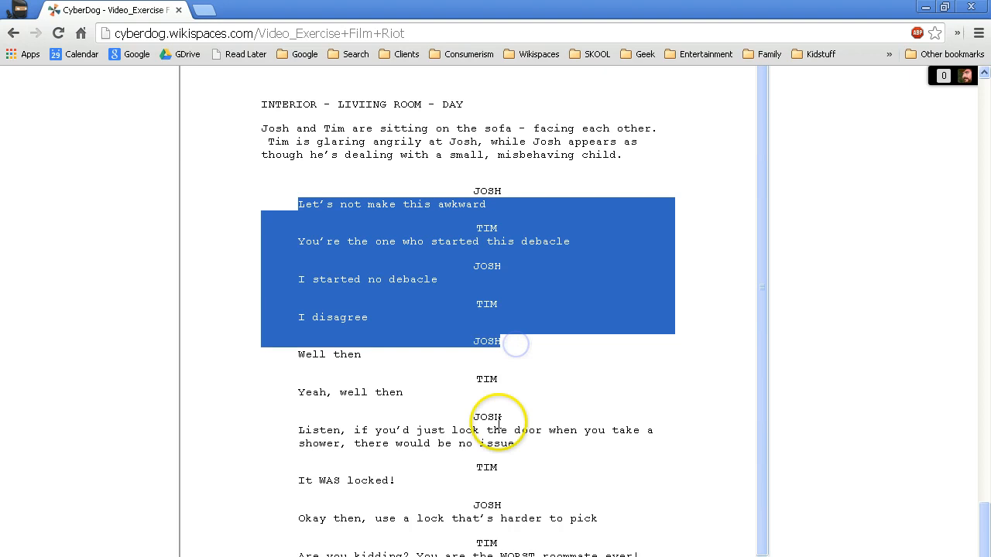
drag(299, 398, 404, 397)
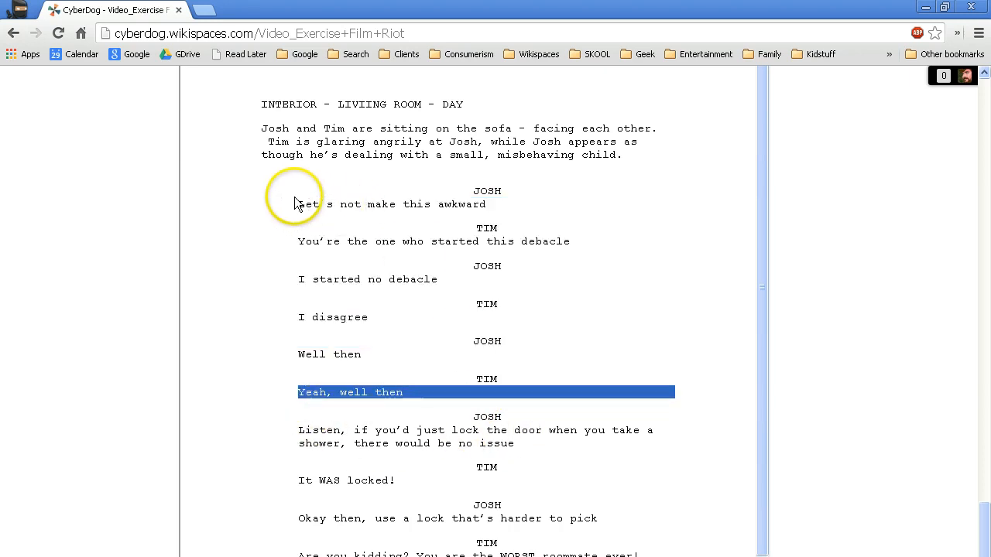
drag(296, 198, 572, 361)
key(alt+Tab)
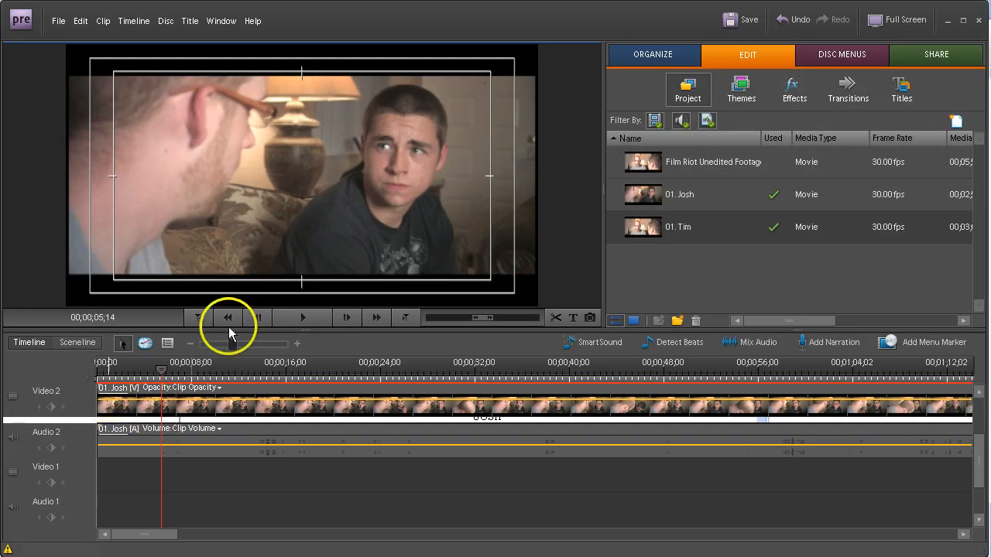
Play up to the first line, trim the start of the Video 2 clip to 00;00;10;03, and return to the timeline's start
click(298, 318)
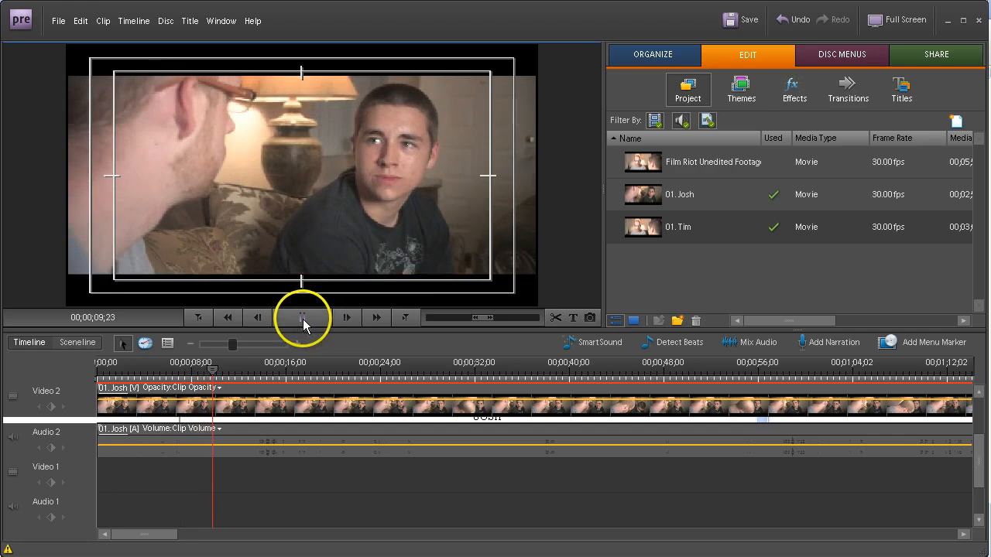
click(303, 319)
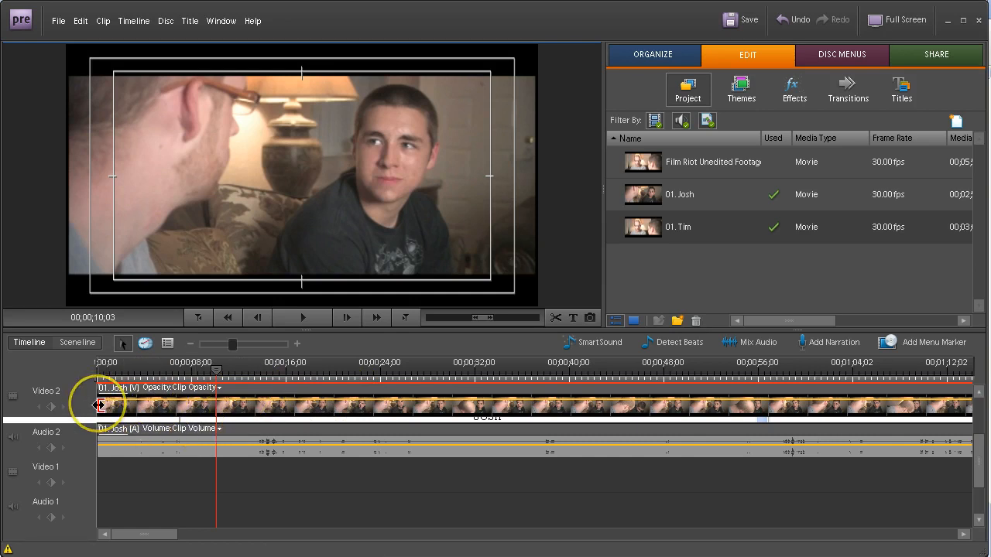
drag(99, 406, 217, 405)
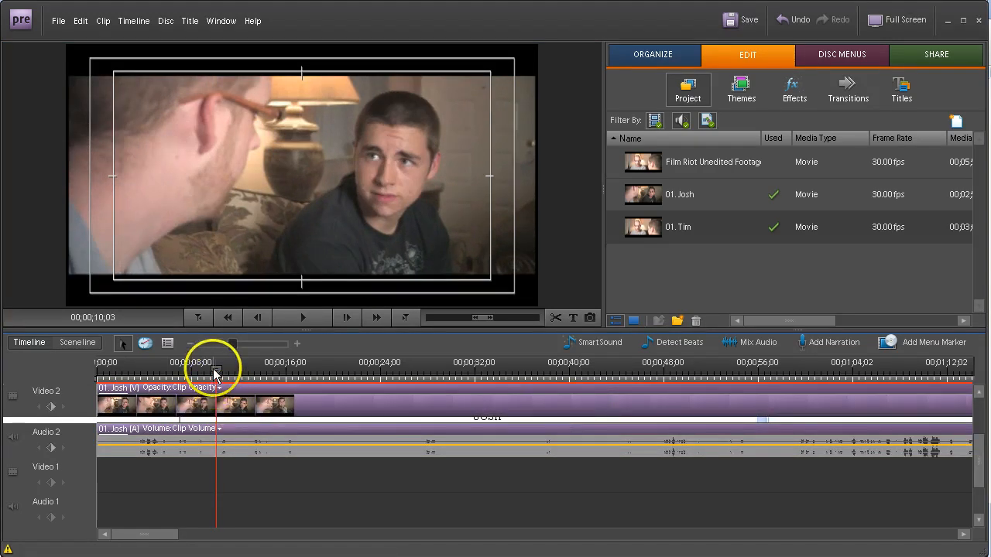
click(198, 316)
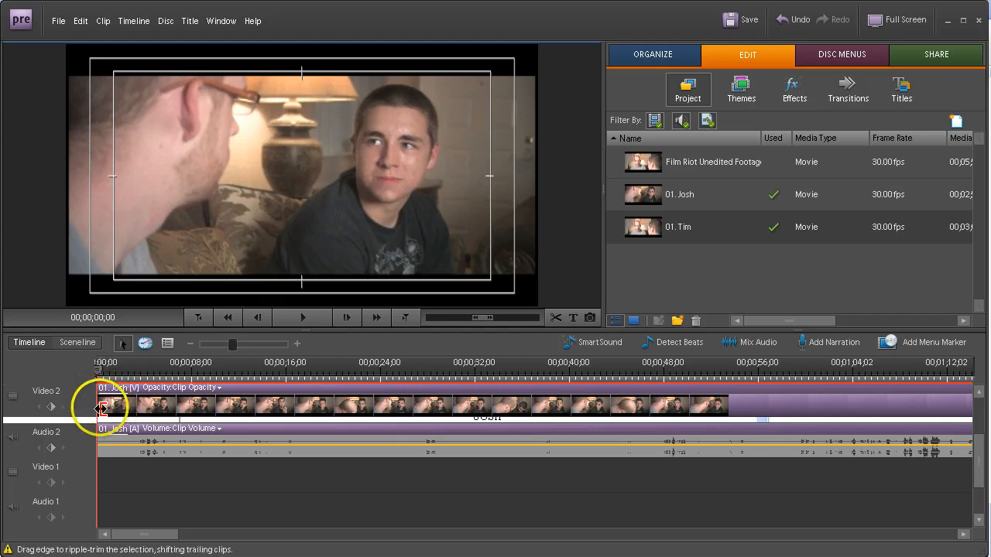
Play the opening line, compare it with the script, and split the dark T-shirt actor's clip at 00;00;09;10
click(303, 314)
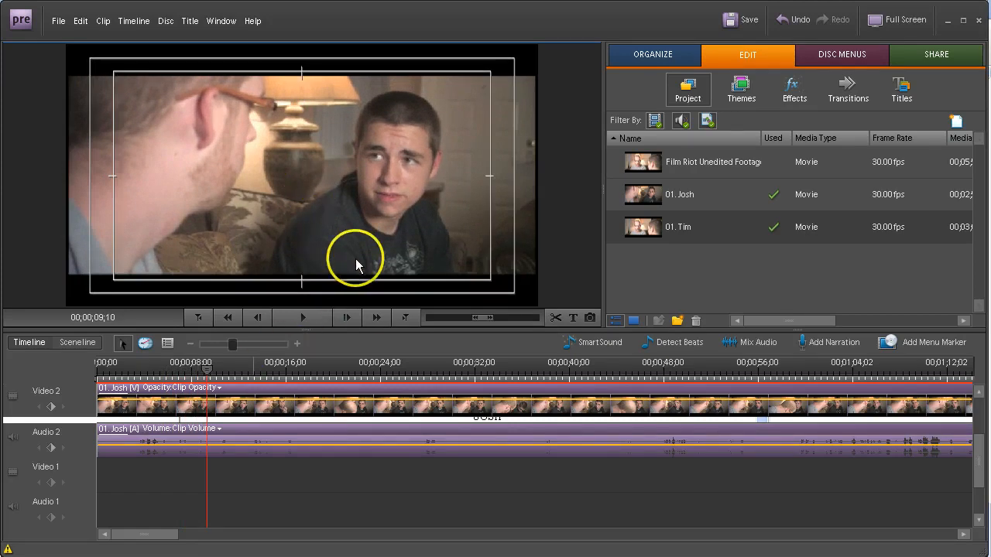
key(alt+Tab)
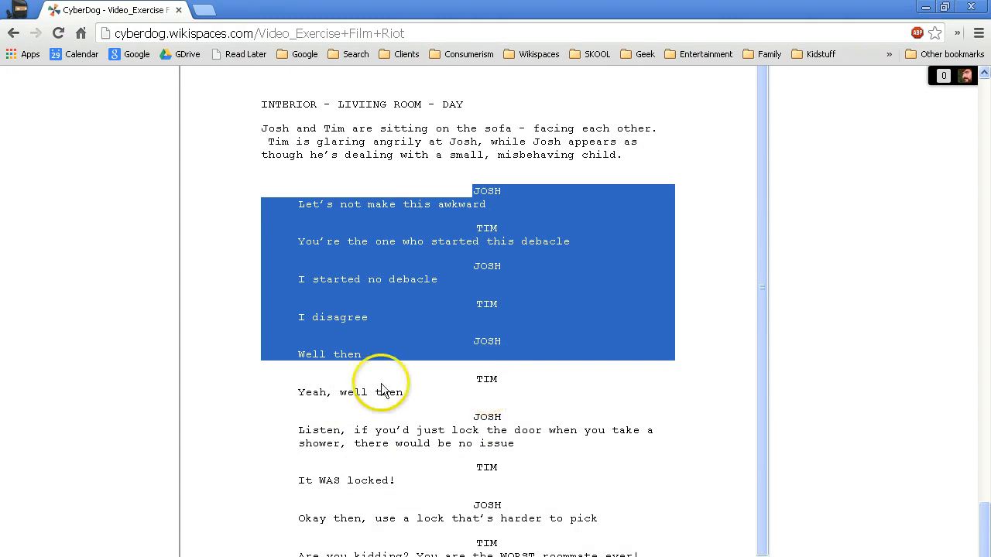
key(alt+Tab)
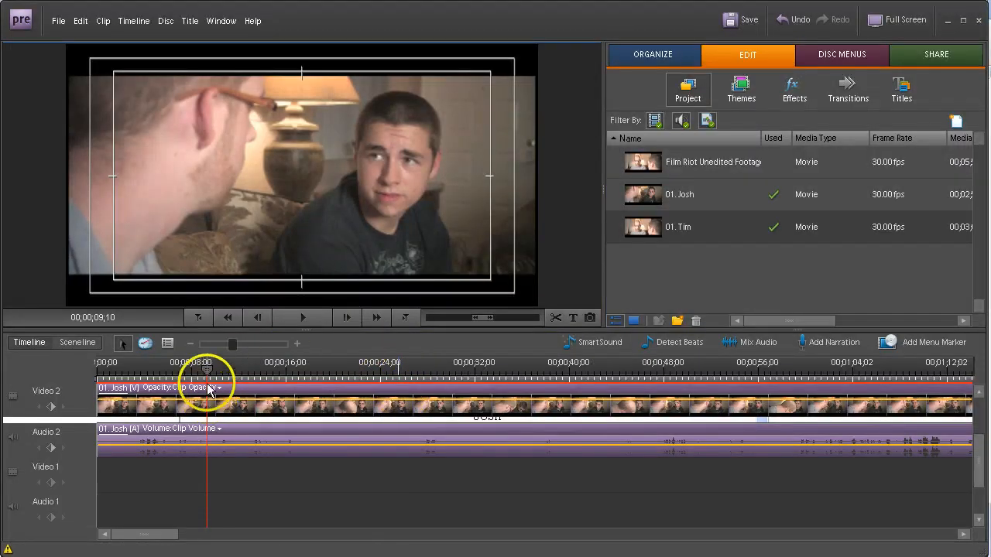
click(557, 318)
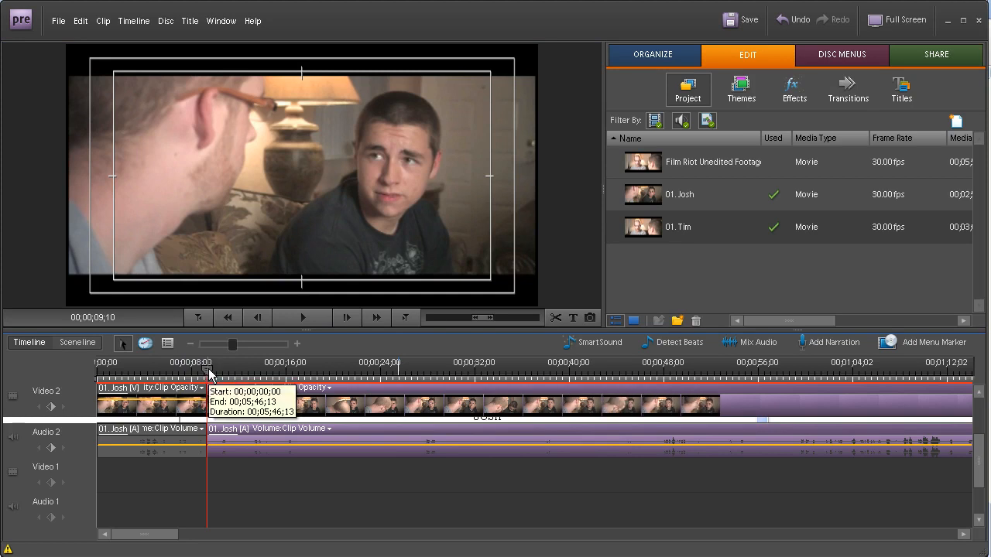
Move the second part of the split Video 2 clip to start at about 00;00;55, leaving a gap after the cut
click(259, 410)
drag(253, 398, 393, 364)
drag(287, 409, 832, 406)
drag(272, 416, 694, 418)
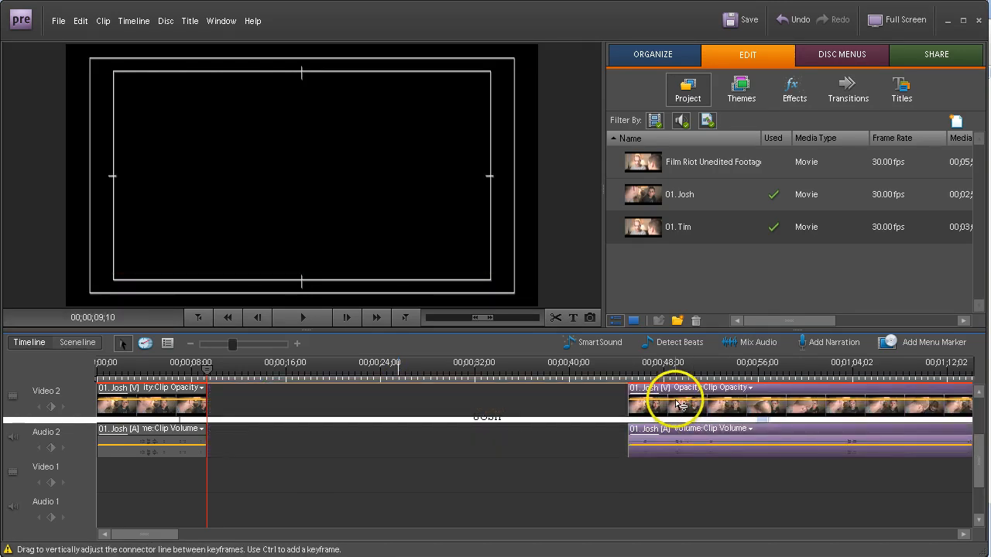
click(681, 398)
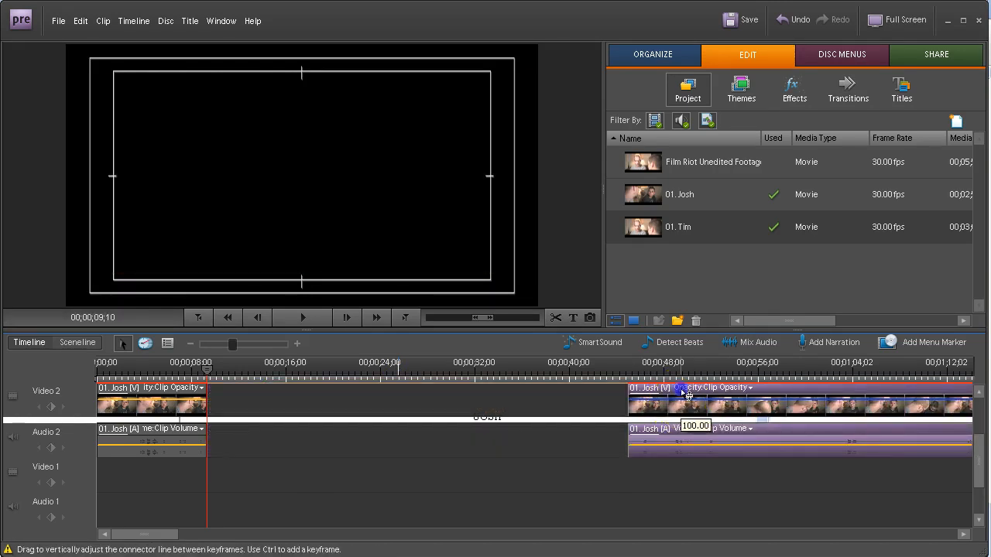
drag(659, 407, 776, 408)
Move the glasses actor's clip on Video 1 to start at the 00;00;09;10 cut
drag(238, 342, 221, 343)
click(649, 478)
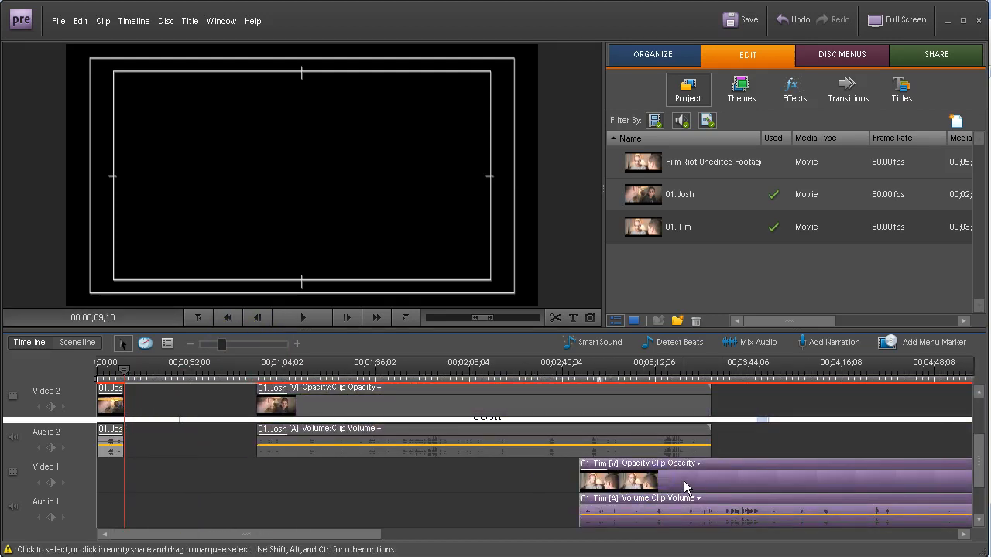
drag(691, 485, 230, 484)
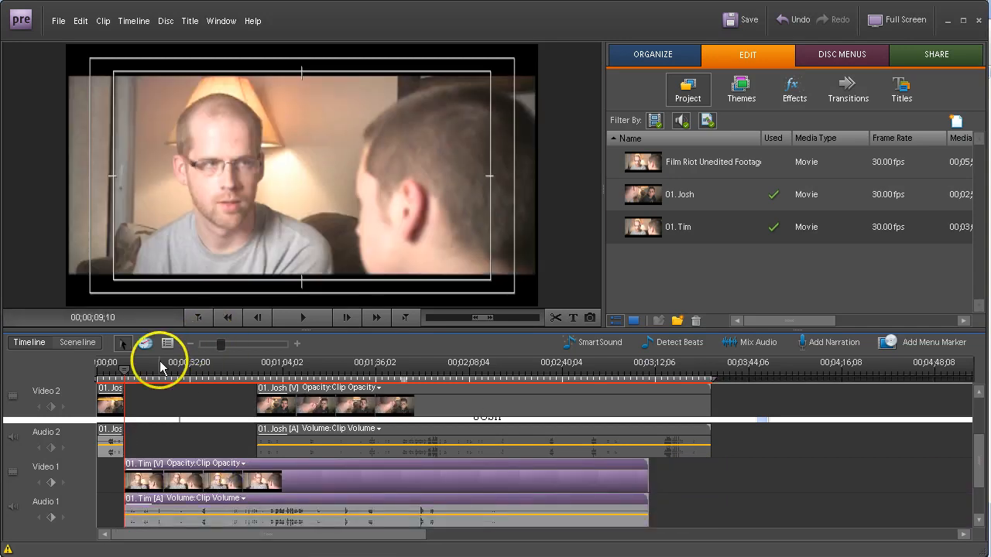
Play the glasses actor's clip through his line and split it at 00;00;13;11
drag(217, 345, 239, 345)
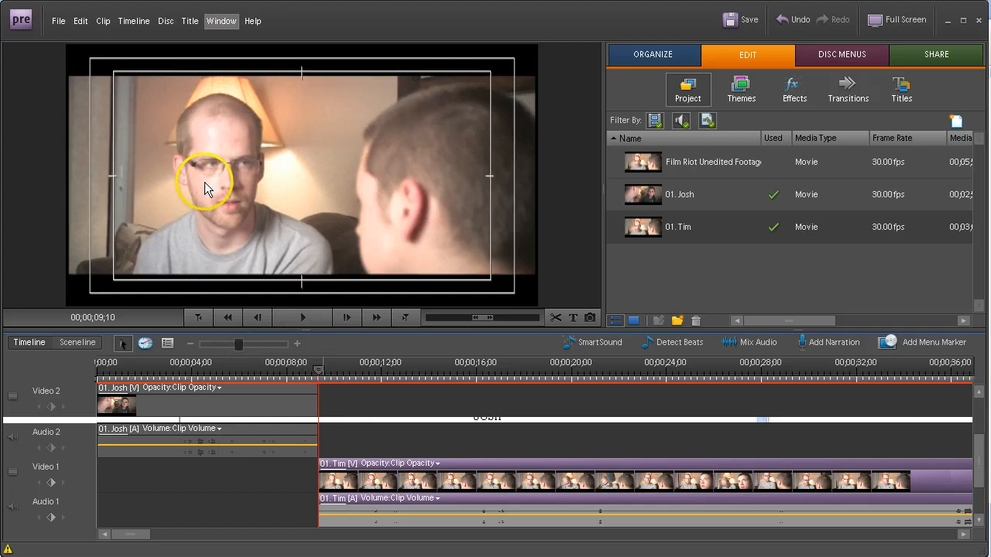
click(304, 318)
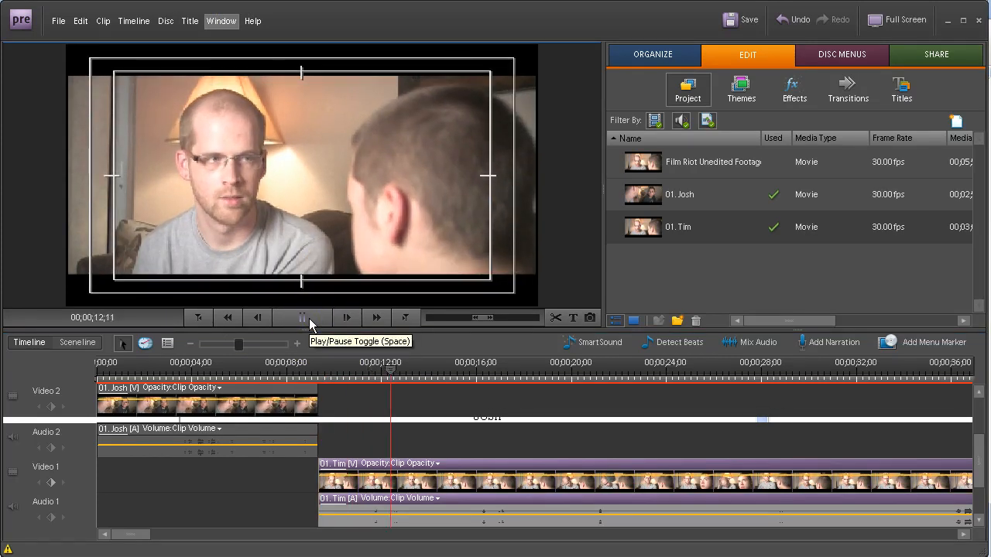
click(309, 318)
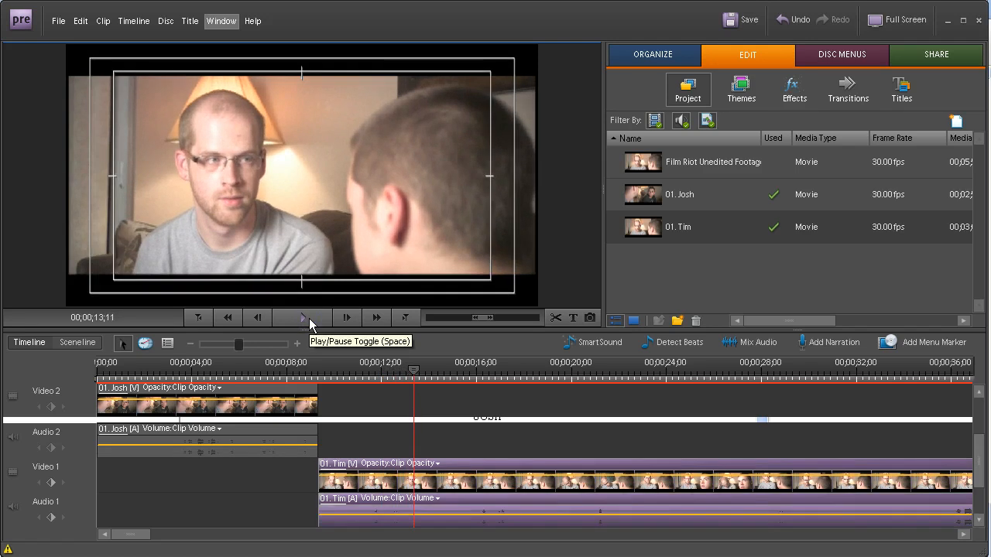
click(557, 318)
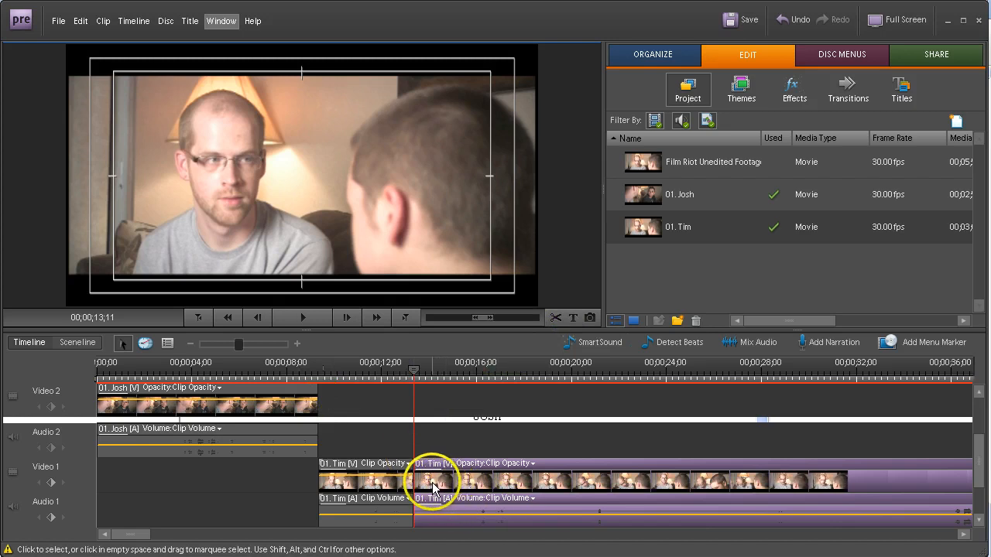
Move the remaining Video 1 clip to about 00;00;32 and the remaining Video 2 clip to the 00;00;13;11 cut
drag(433, 484, 884, 476)
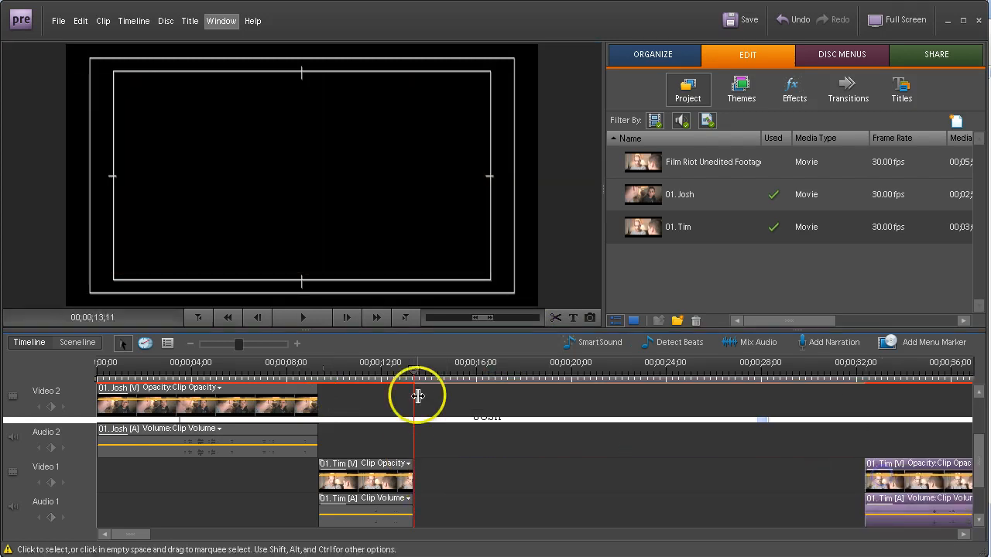
drag(238, 343, 229, 344)
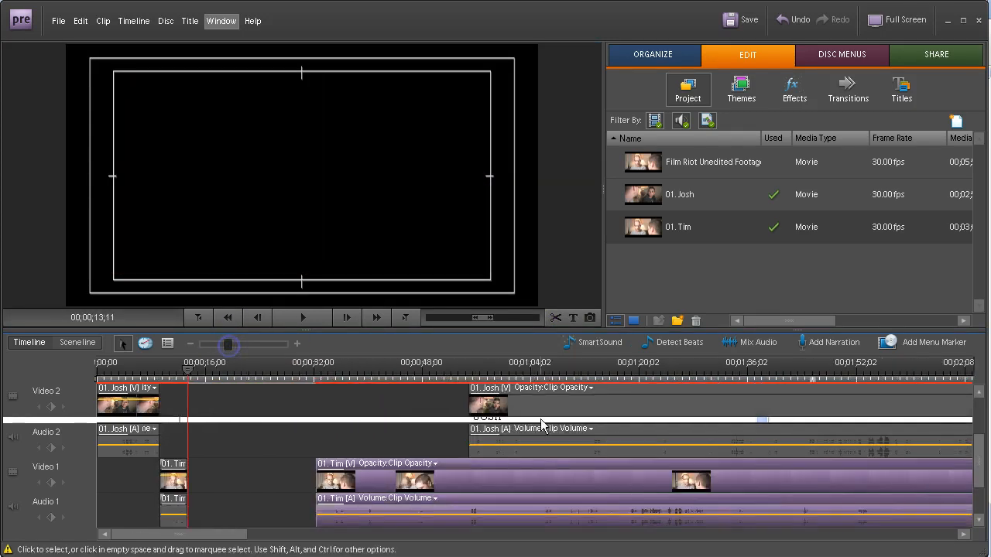
drag(538, 416, 258, 409)
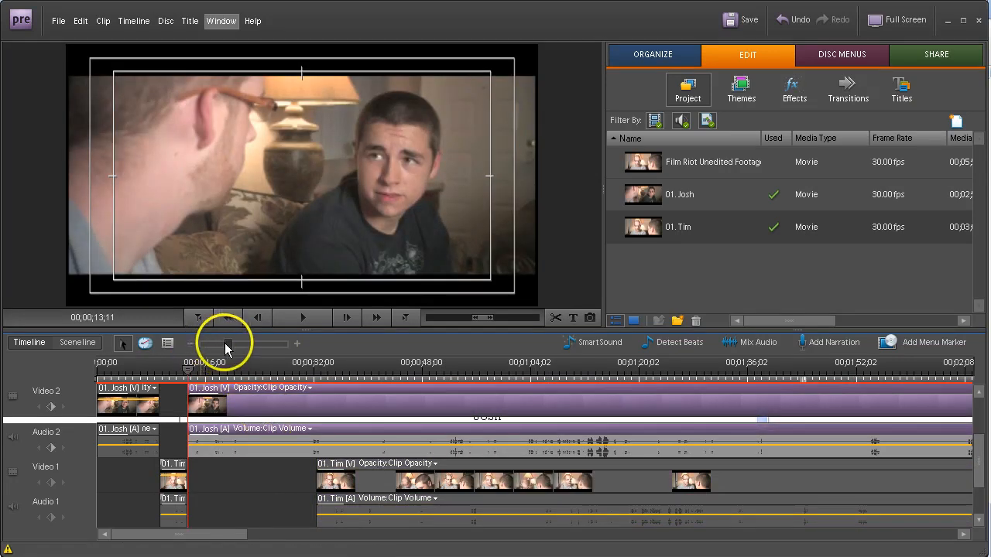
Check the next script line, play up to it, and trim the start of the second Video 2 clip to about 00;00;16
drag(227, 344, 238, 343)
key(alt+Tab)
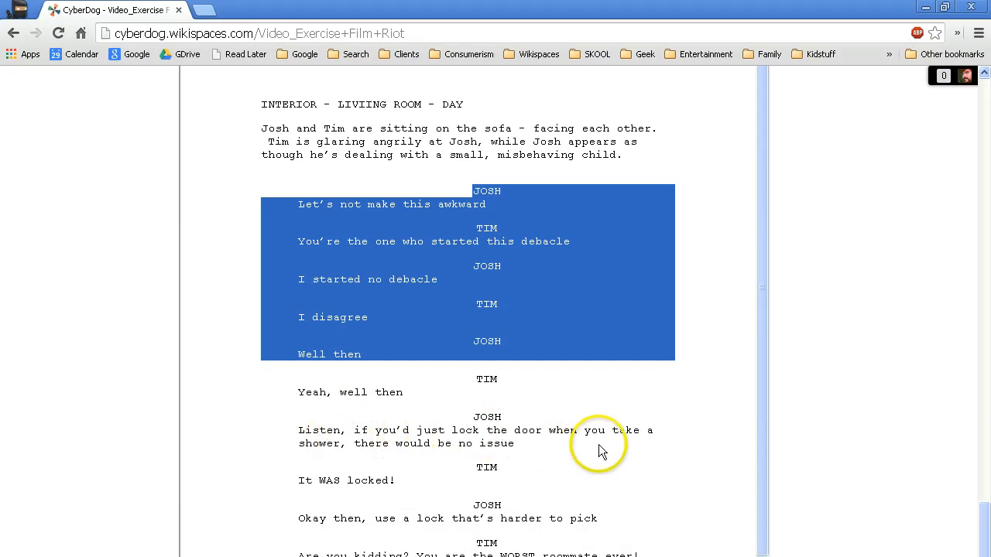
key(alt+Tab)
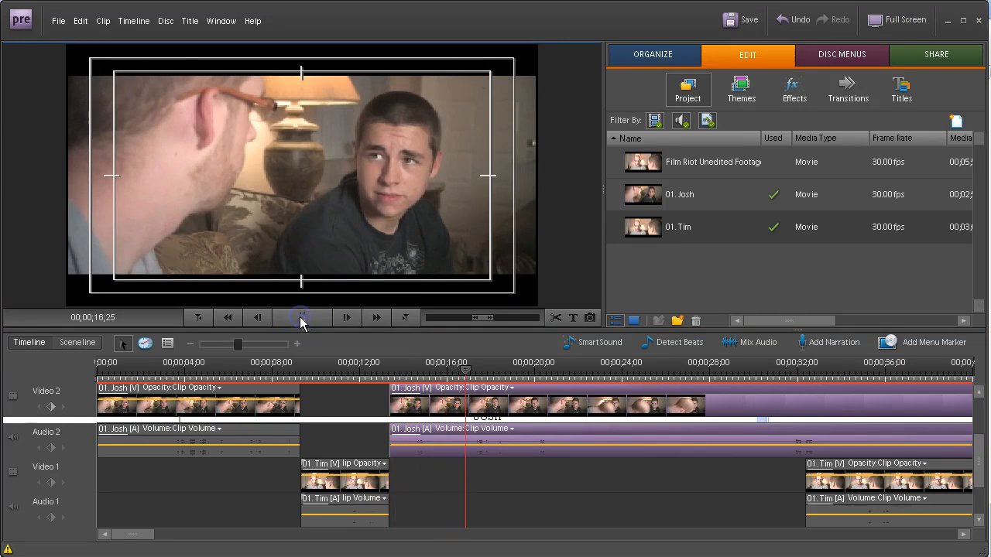
click(467, 364)
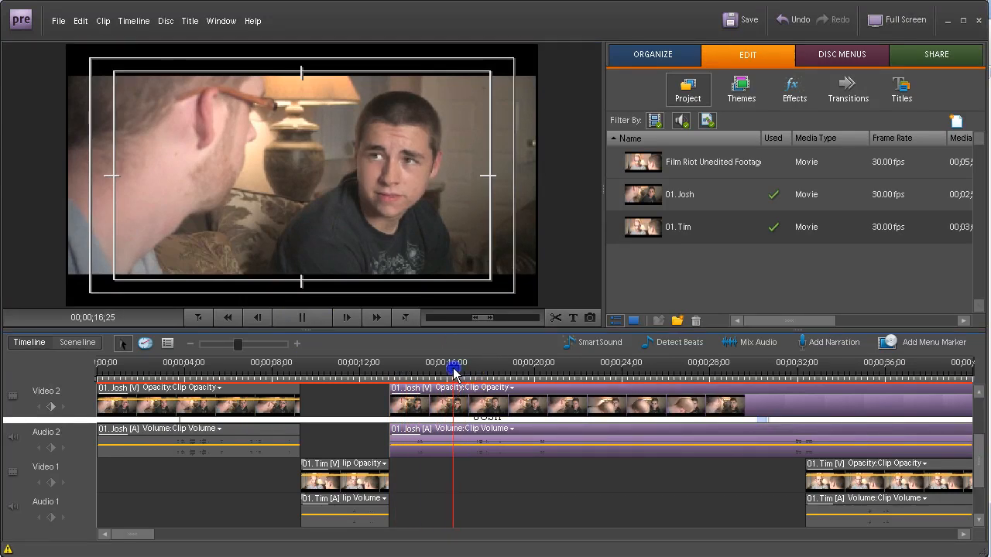
click(392, 408)
drag(391, 407, 448, 407)
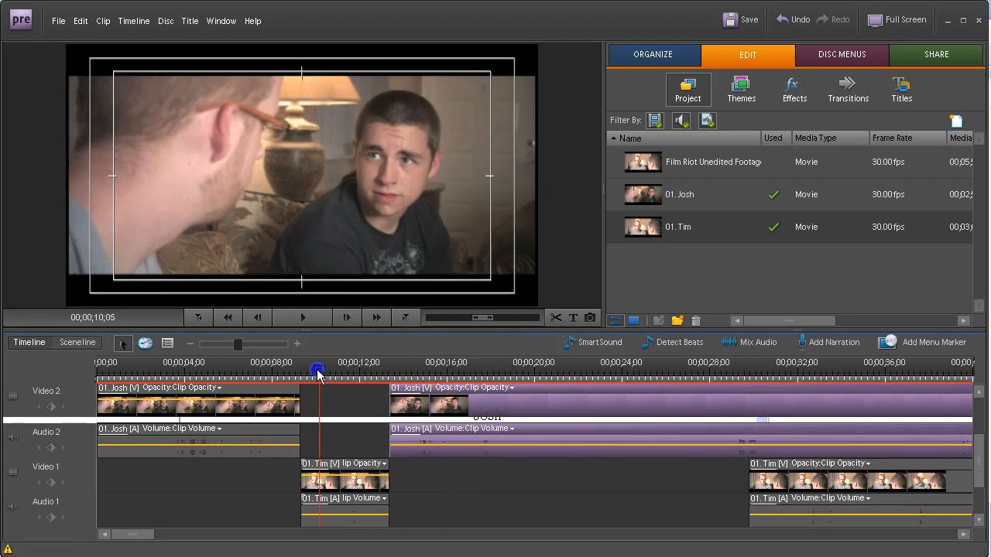
Review the cuts between the two camera angles by scrubbing the timeline and playing it from about 00;00;06 to 00;00;14;26
drag(252, 371, 246, 373)
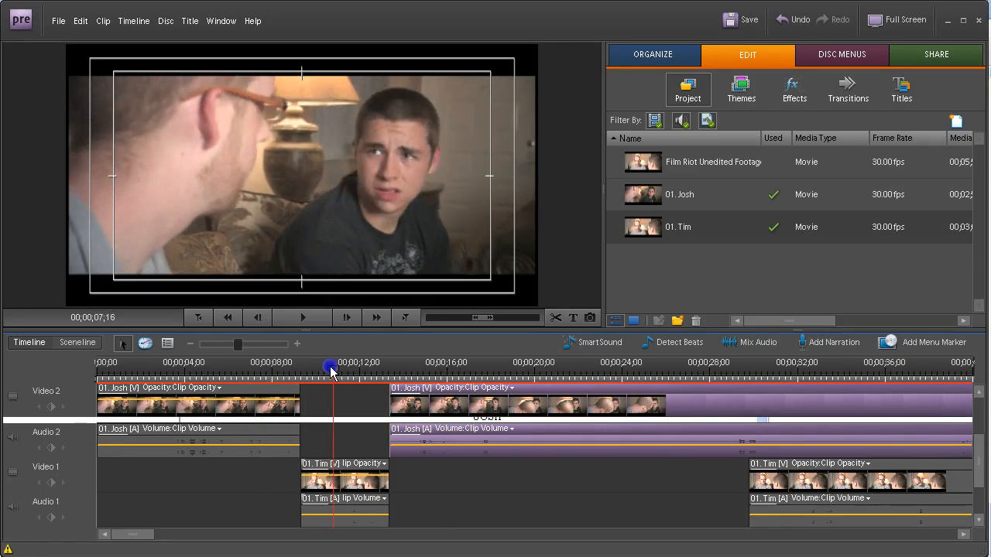
drag(404, 367, 416, 367)
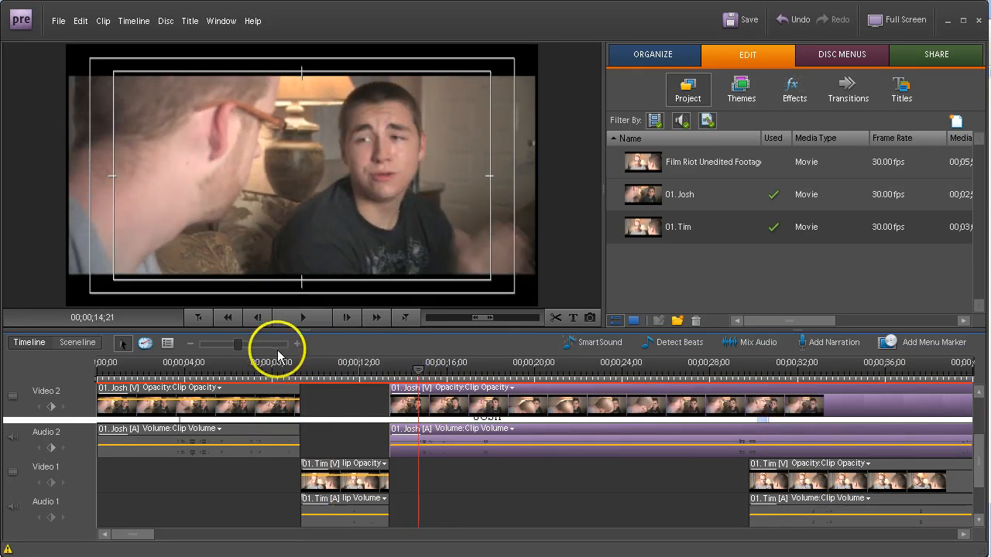
click(236, 368)
click(309, 317)
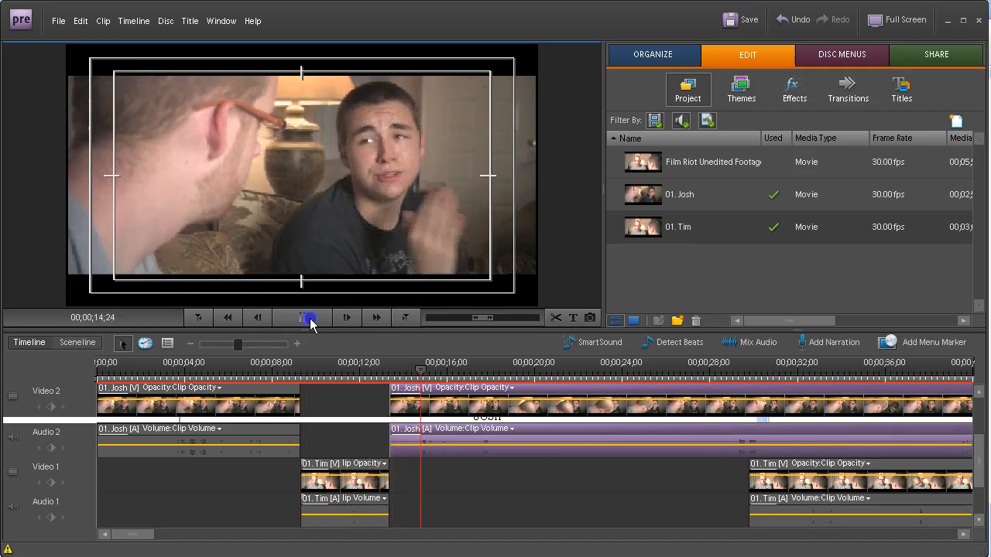
click(310, 318)
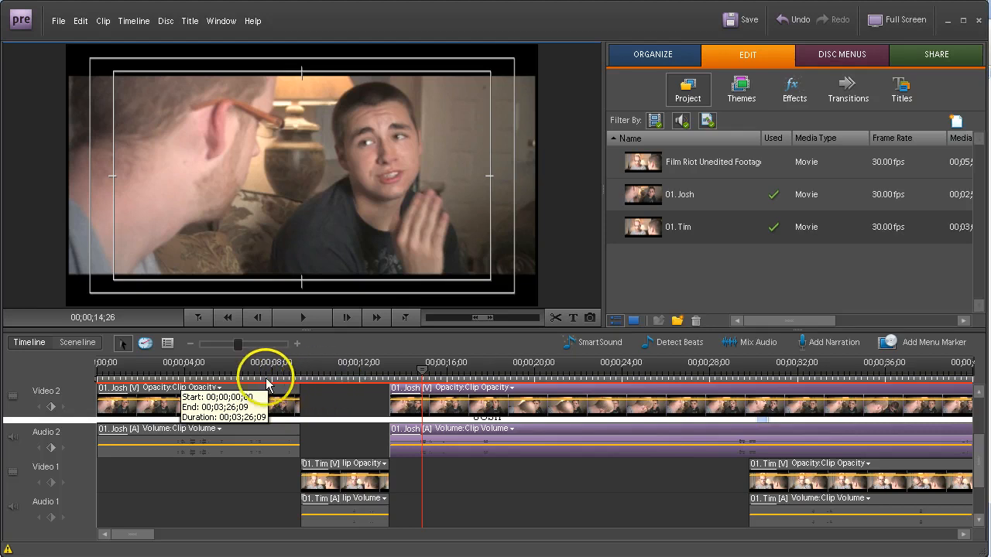
click(306, 377)
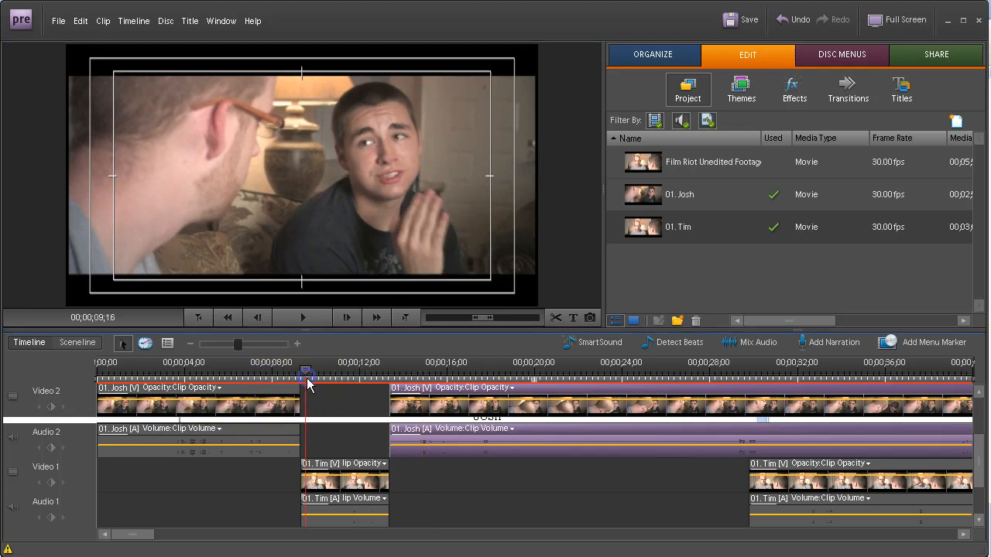
Limit the work area to about 00;00;06 through 00;00;16, render it, and play the rendered preview of the cuts
click(97, 380)
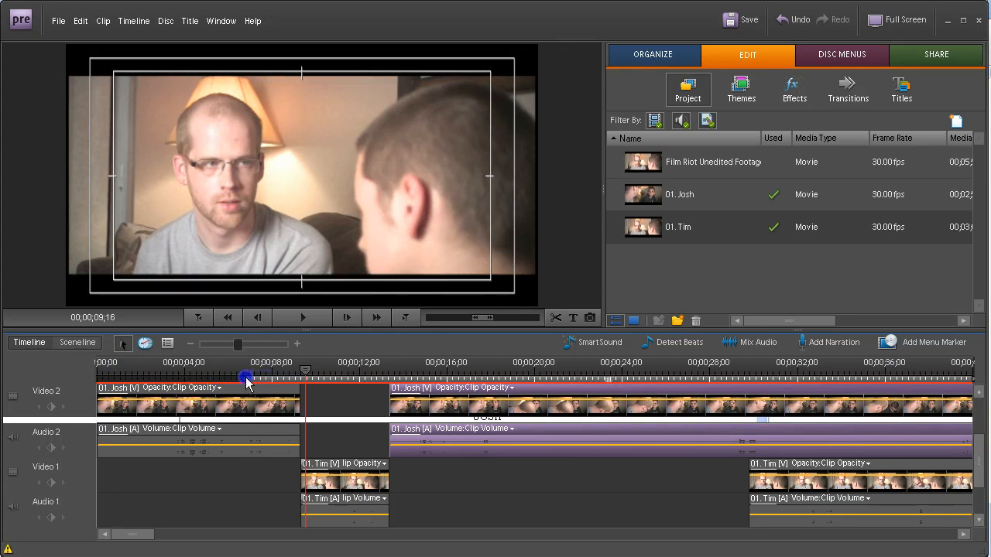
click(972, 380)
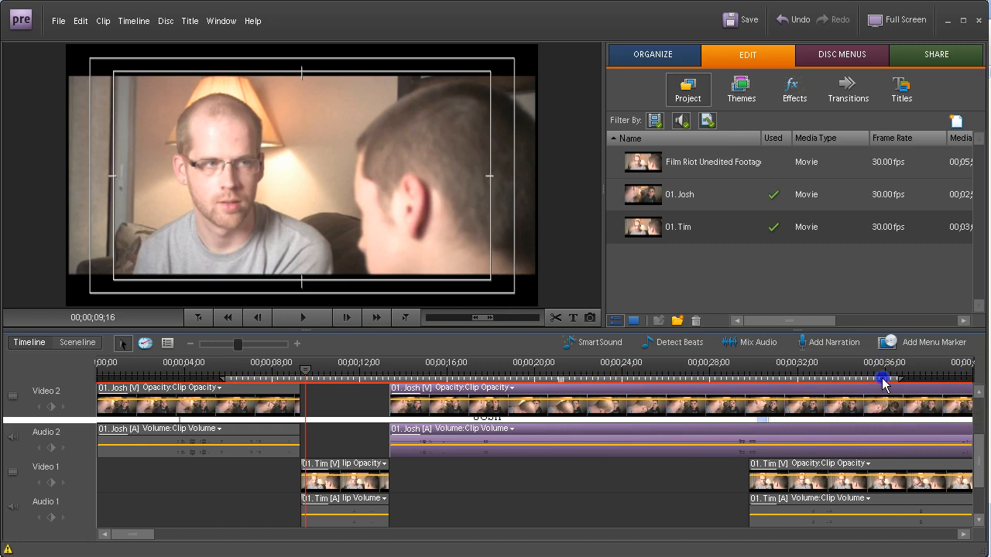
drag(883, 383, 343, 365)
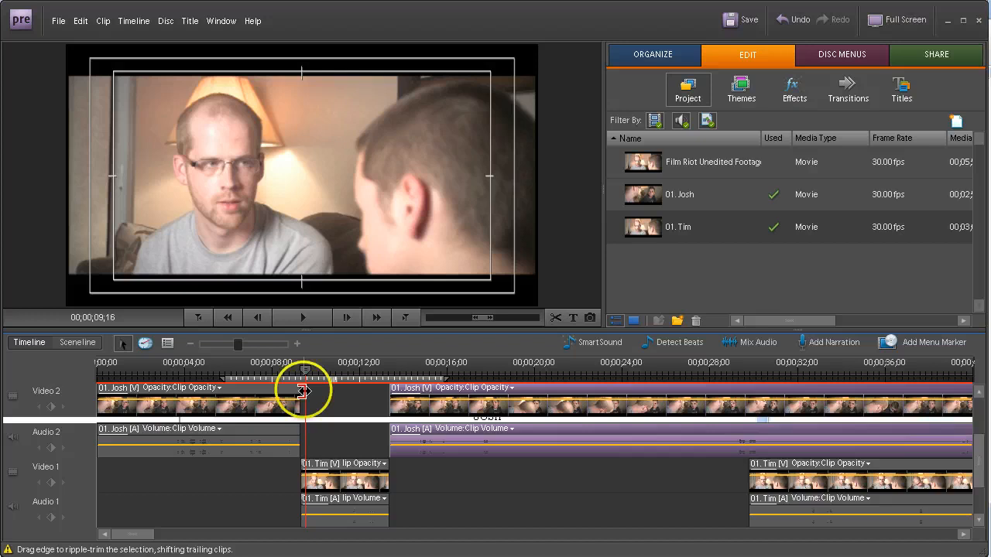
key(Return)
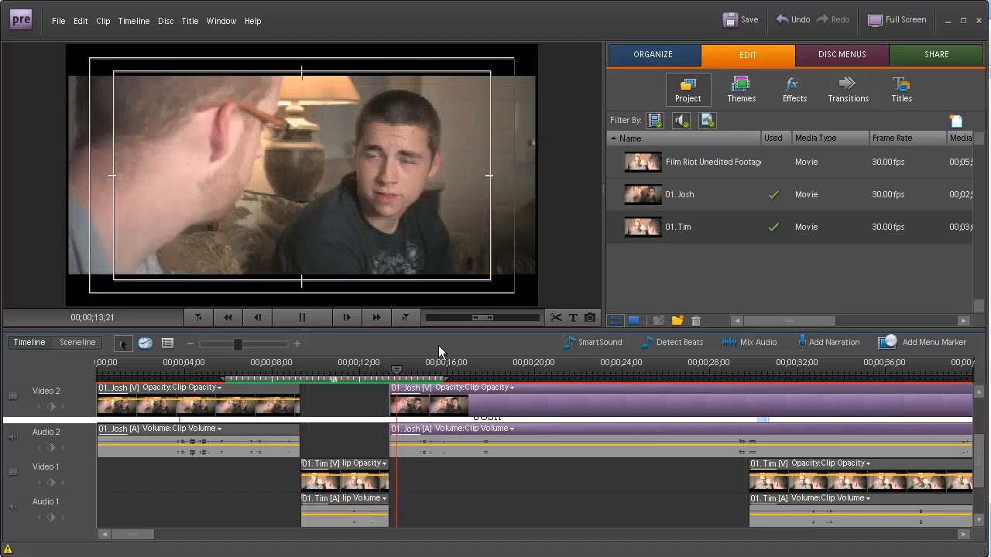
click(302, 317)
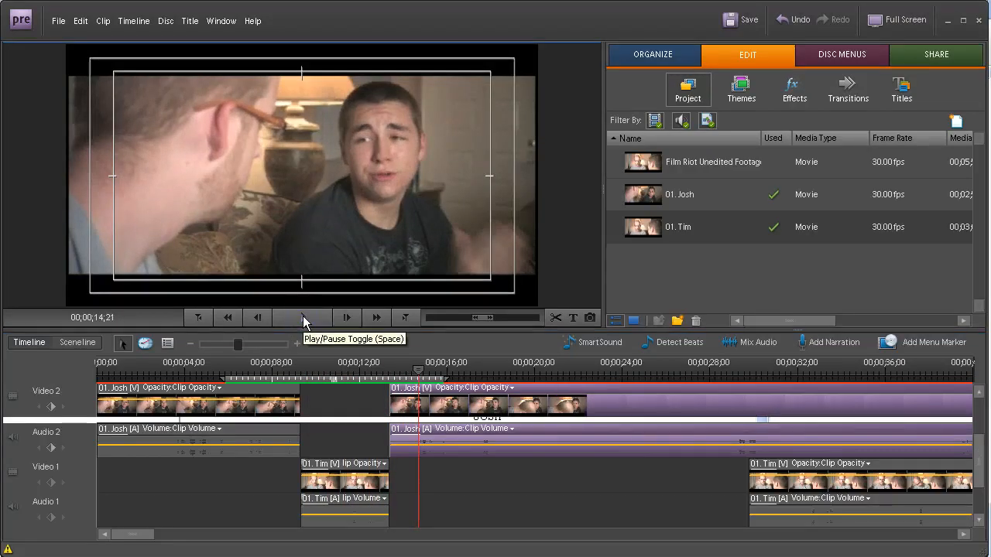
Ripple-trim the start of the first Video 1 clip to the frame at 00;00;10;05, pulling the trailing clips along
drag(418, 377, 319, 377)
click(308, 483)
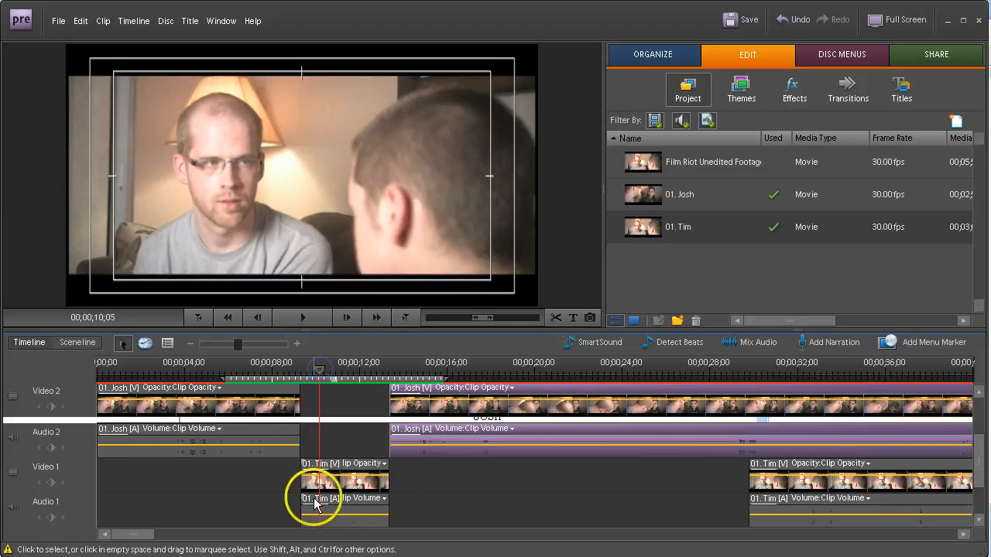
drag(304, 490, 321, 491)
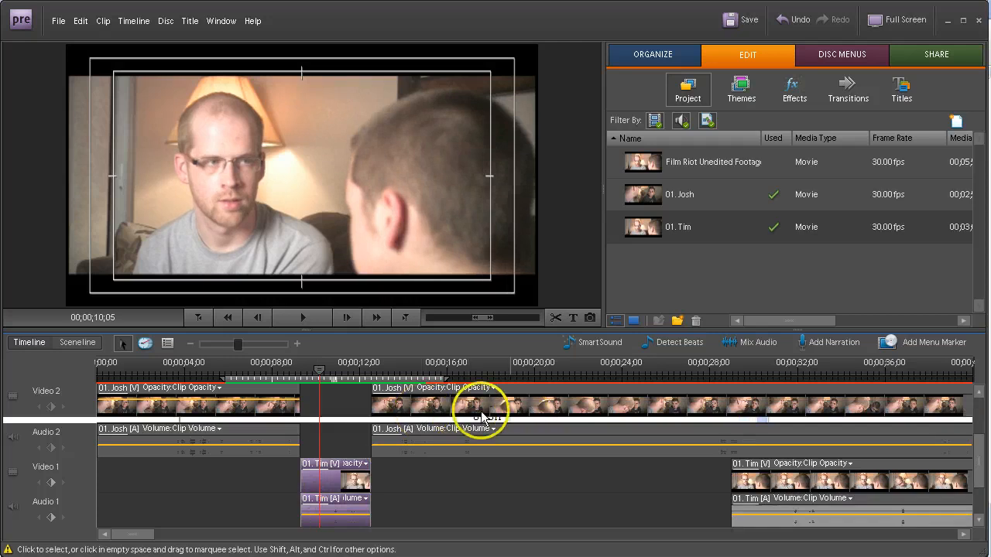
Play the cut from 00;00;08;05 to 00;00;11;24 and ripple-trim the first Video 1 clip's start again to the frame at 00;00;10;00
drag(320, 371, 275, 375)
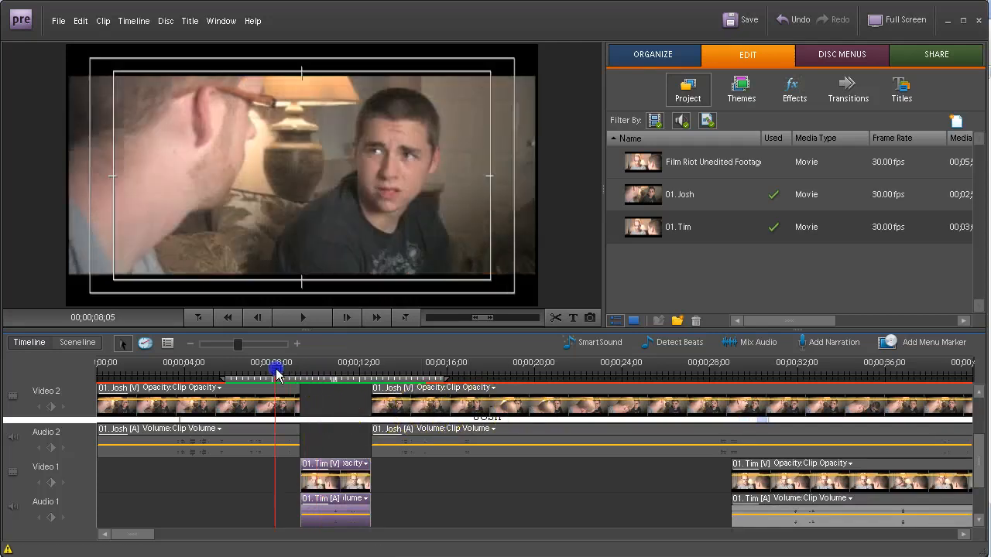
click(303, 318)
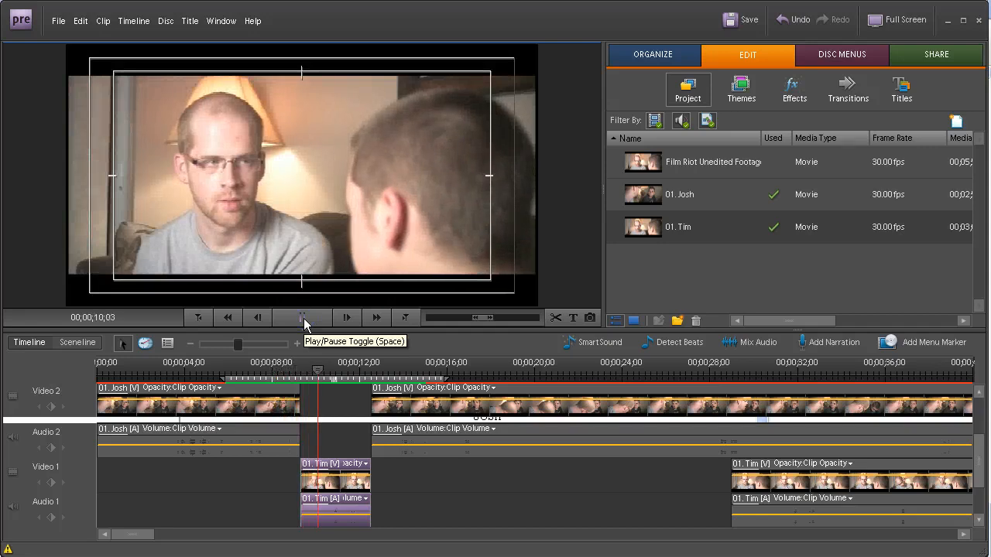
click(303, 318)
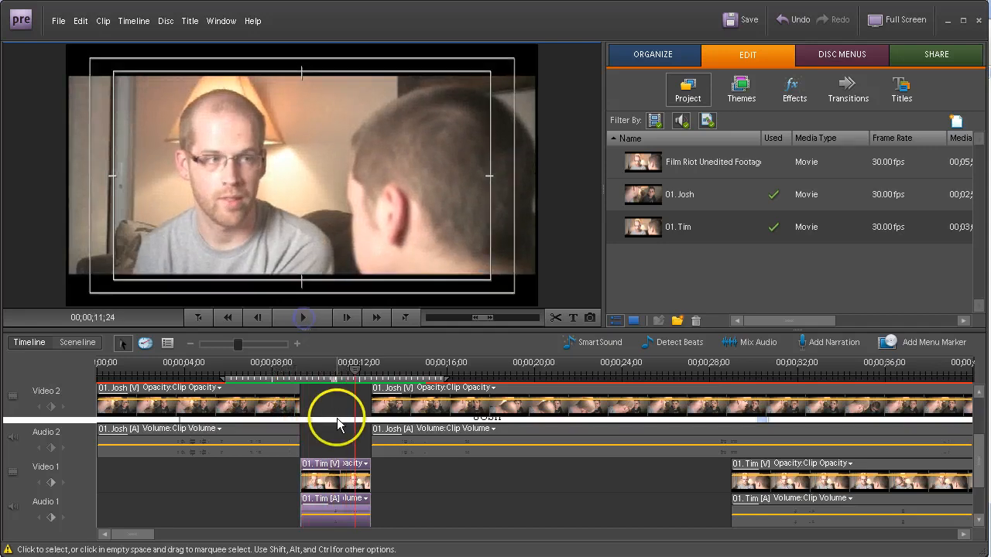
drag(359, 371, 315, 371)
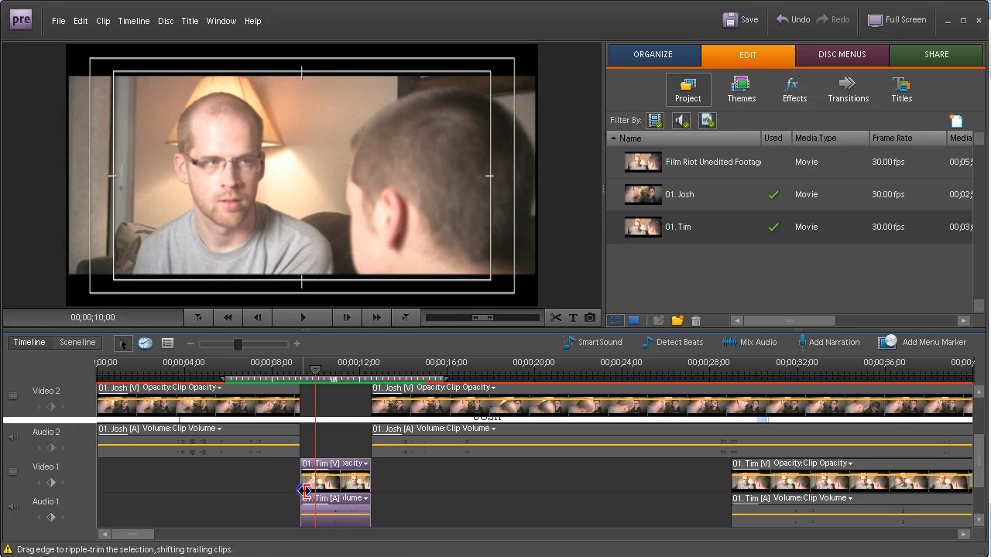
drag(299, 493, 314, 493)
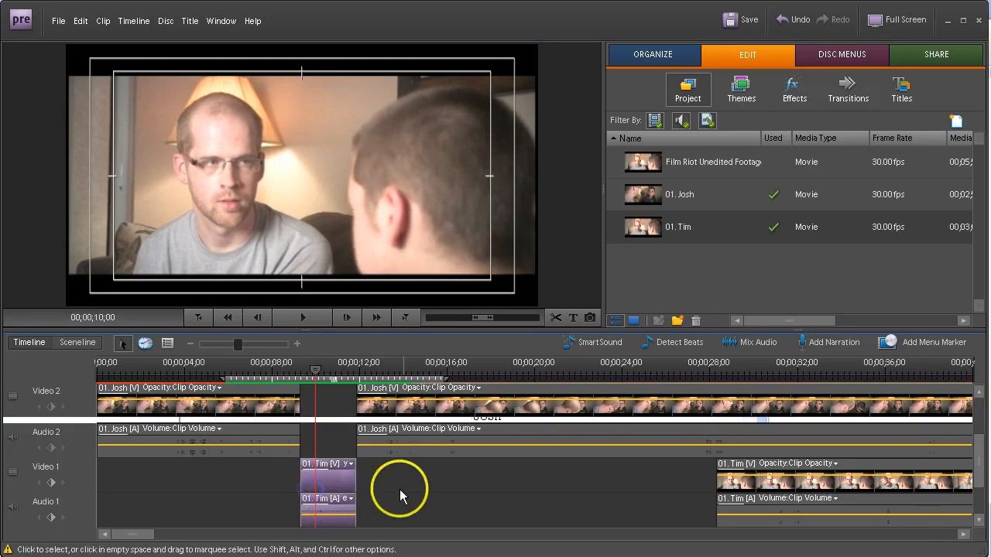
Split the second Video 2 clip at 00;00;16;16, move its remainder to about 00;00;29, and bring the remaining Video 1 clip to the cut
click(343, 395)
drag(317, 371, 460, 370)
click(560, 317)
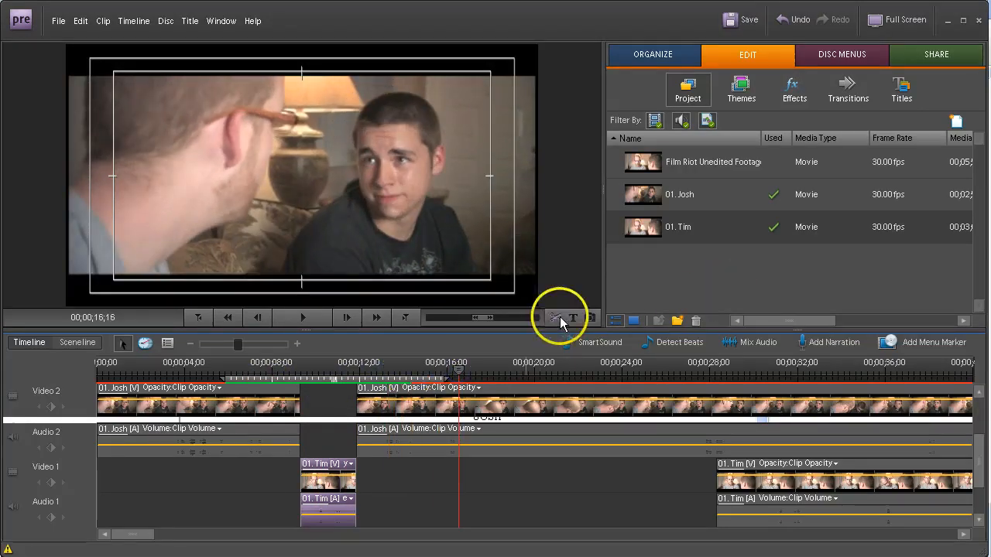
drag(513, 405, 789, 407)
drag(818, 482, 572, 493)
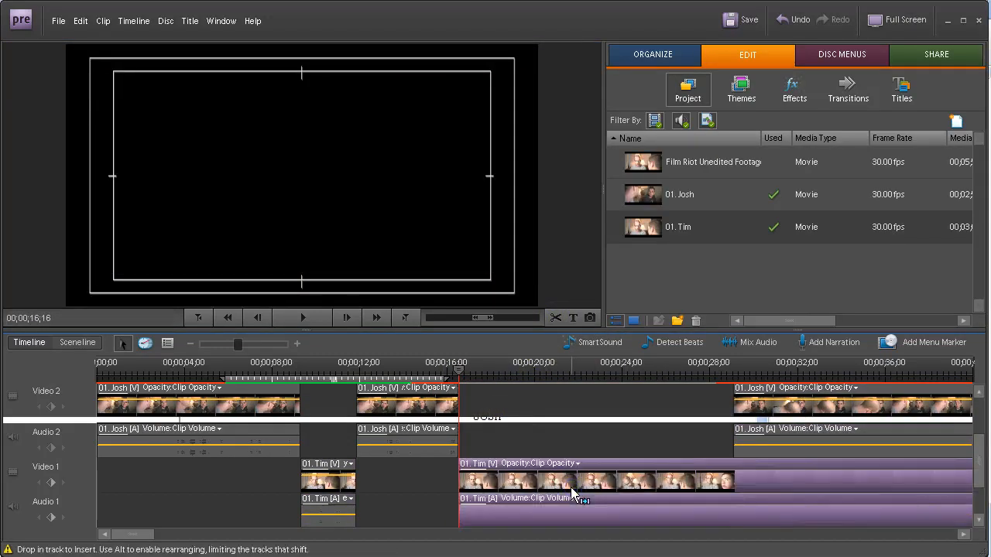
Ripple-trim the start of the second Video 1 clip to the frame at 00;00;17;26 and split the clip at 00;00;21;20
click(488, 368)
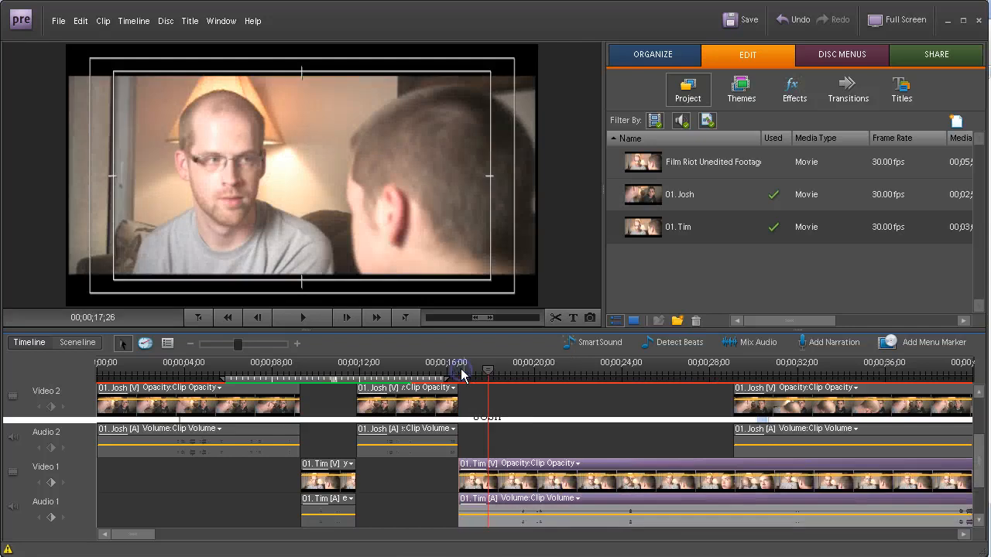
drag(461, 483, 489, 486)
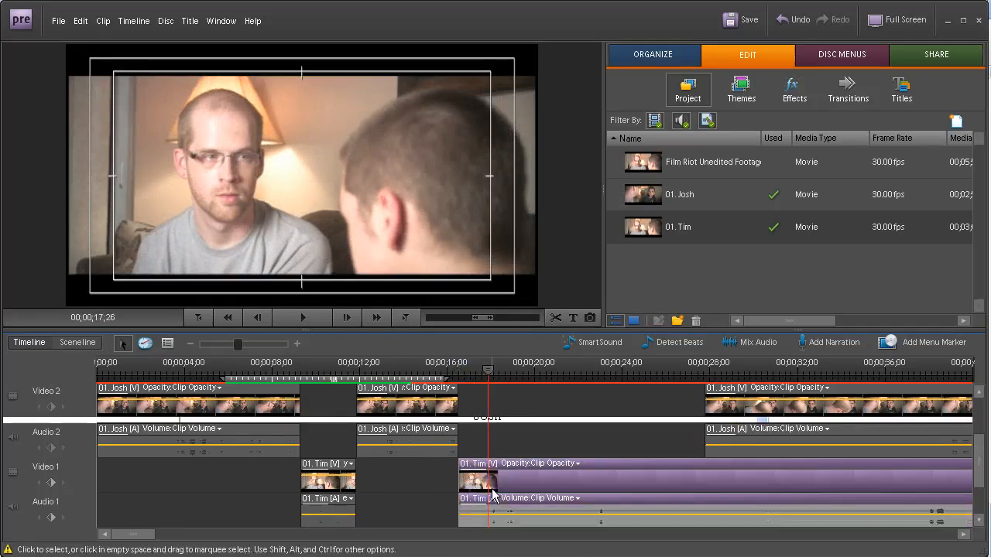
drag(495, 379, 571, 371)
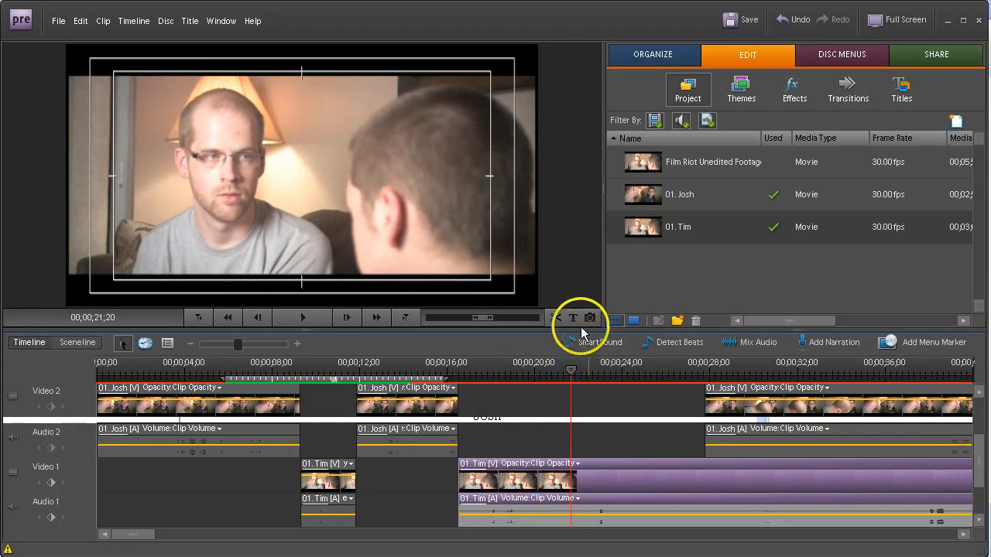
click(557, 316)
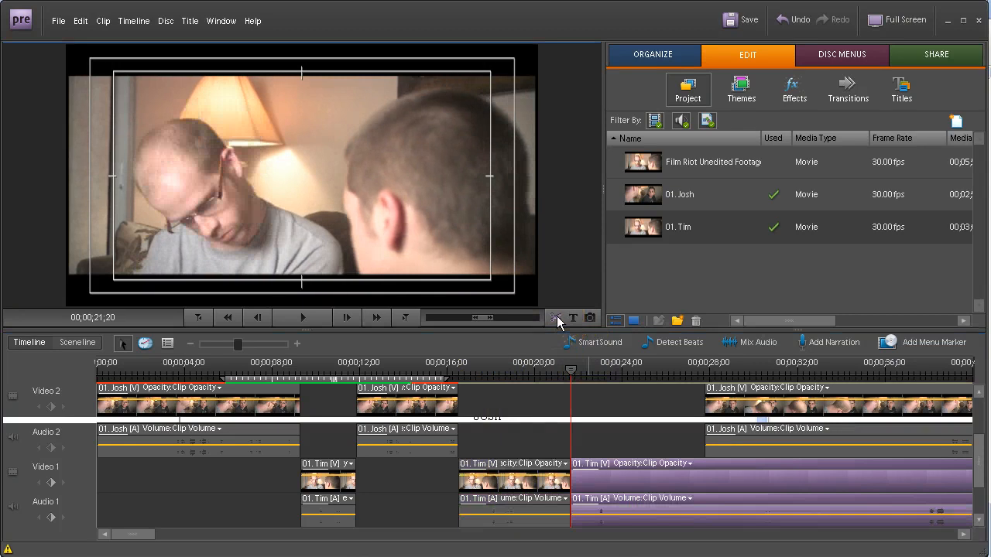
Move the remaining Video 1 clip to about 00;00;30 and the remaining Video 2 clip to the 00;00;21;20 cut
drag(625, 488, 798, 486)
click(811, 428)
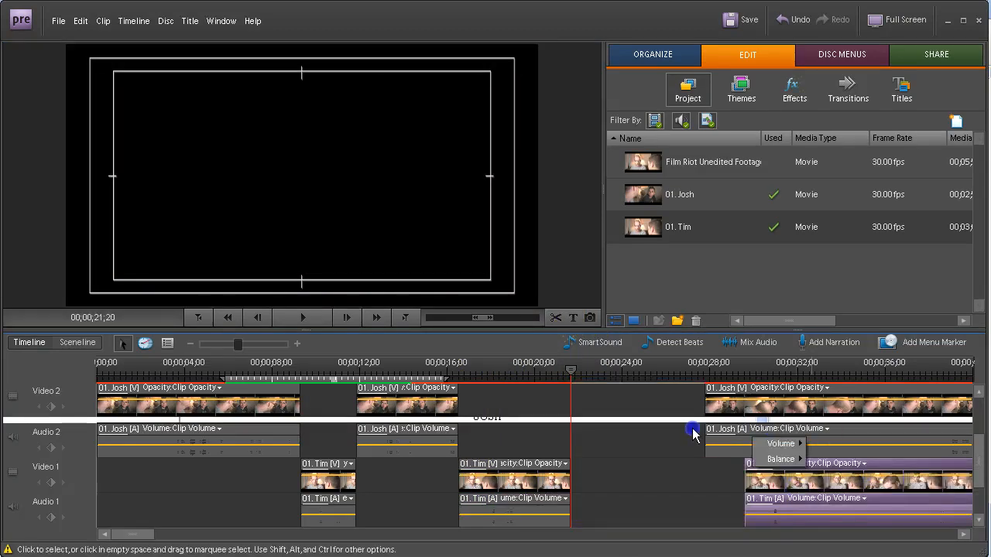
drag(694, 418, 644, 408)
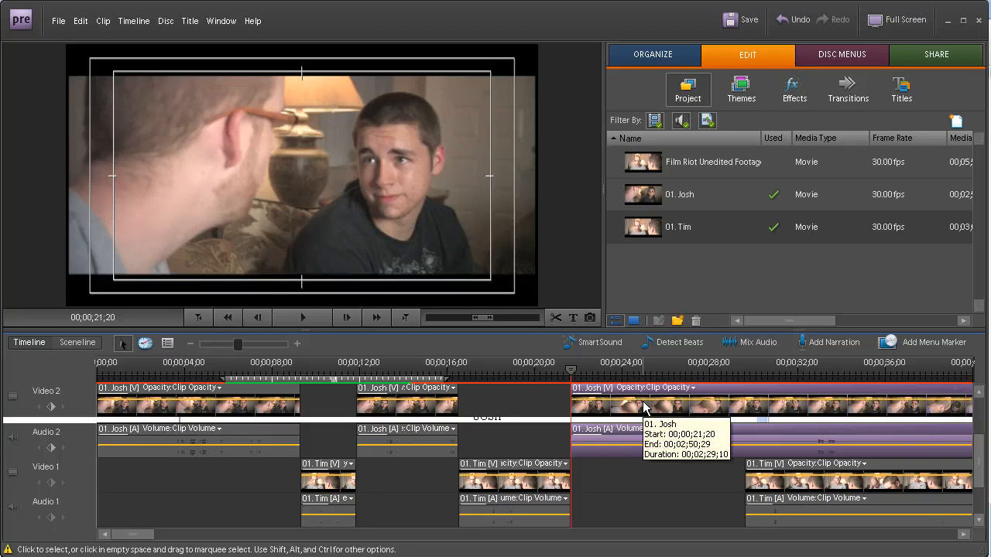
click(629, 385)
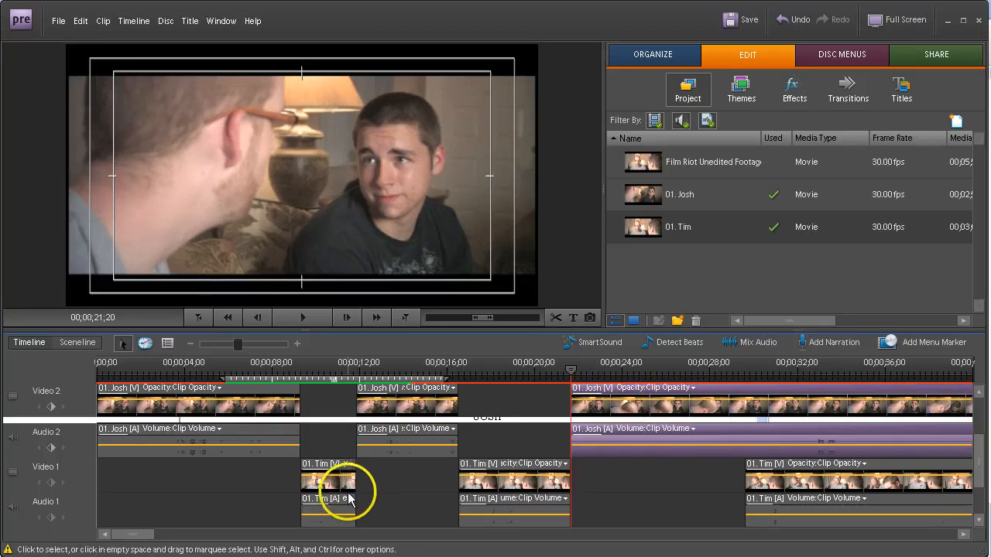